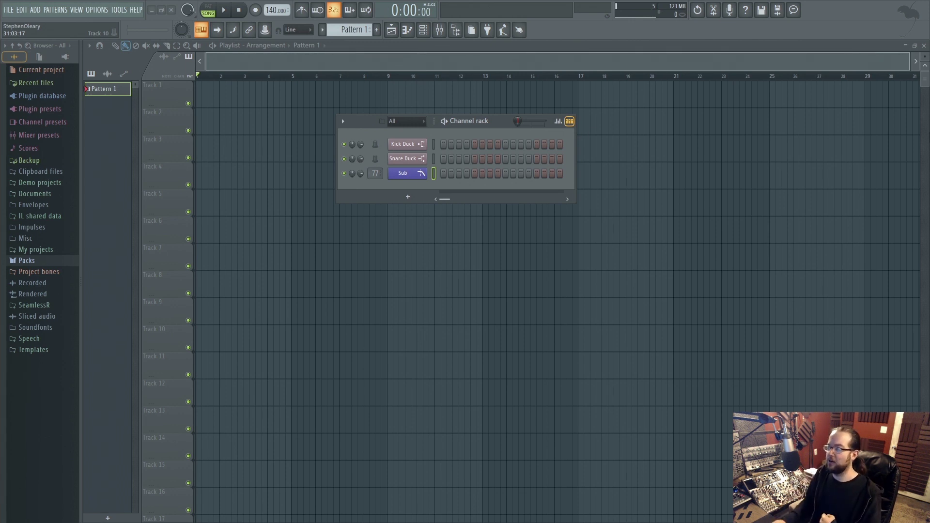
Paint Pattern 1 clips on Track 3, duplicate them, and consolidate the track from its start
{"action": "key", "text": "F6"}
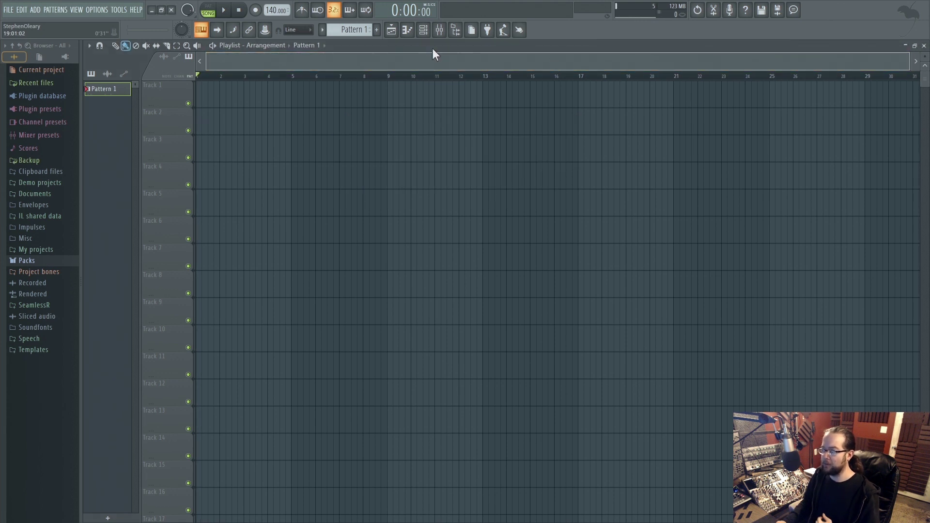
{"action": "left_click", "coordinate": [423, 30]}
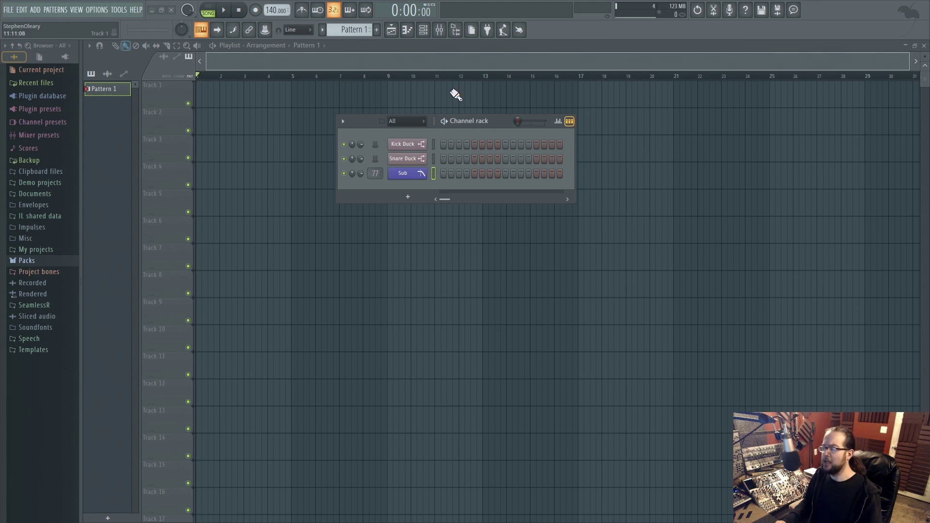
{"action": "left_click", "coordinate": [252, 119]}
{"action": "key", "text": "ctrl+z"}
{"action": "left_click", "coordinate": [423, 30]}
{"action": "left_click_drag", "start_coordinate": [233, 146], "coordinate": [237, 149]}
{"action": "key", "text": "ctrl+b"}
{"action": "right_click", "coordinate": [184, 137]}
{"action": "mouse_move", "coordinate": [236, 272]}
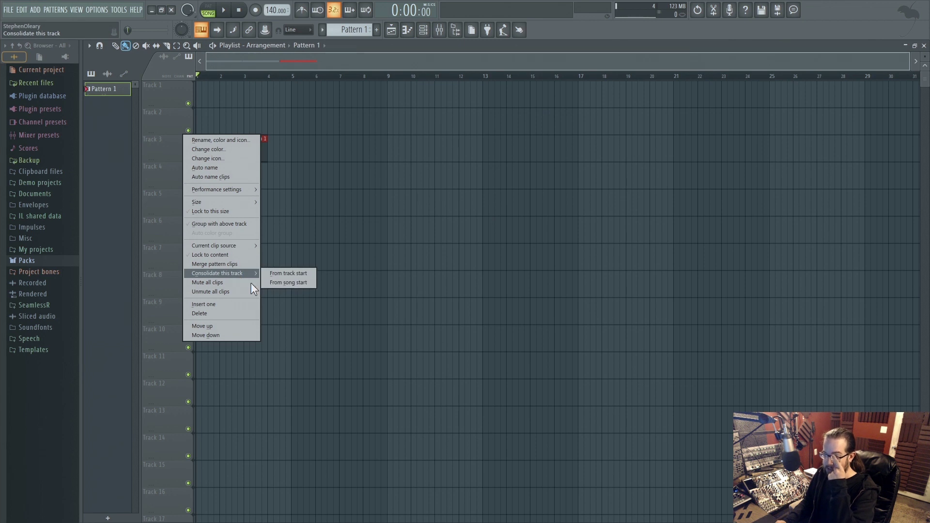
{"action": "left_click", "coordinate": [310, 273]}
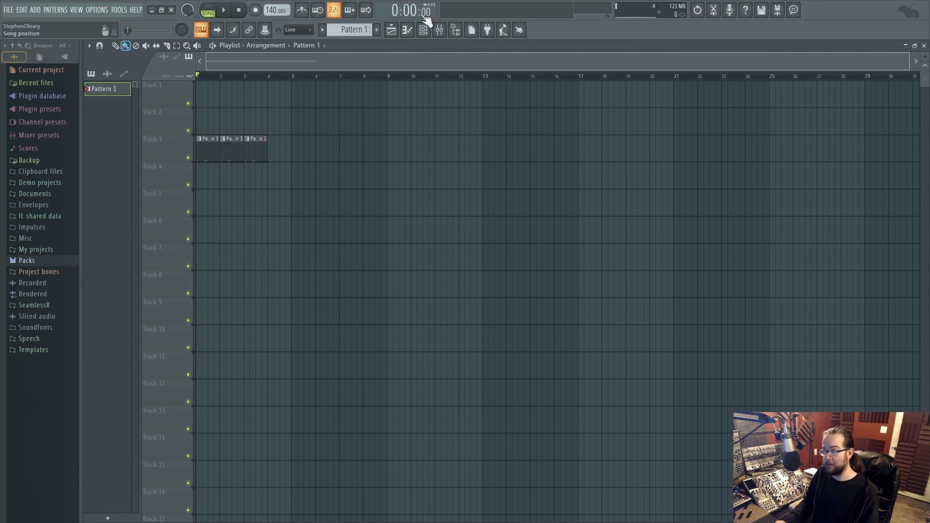
Select mixer insert 81 and arm it for recording
{"action": "left_click", "coordinate": [440, 30]}
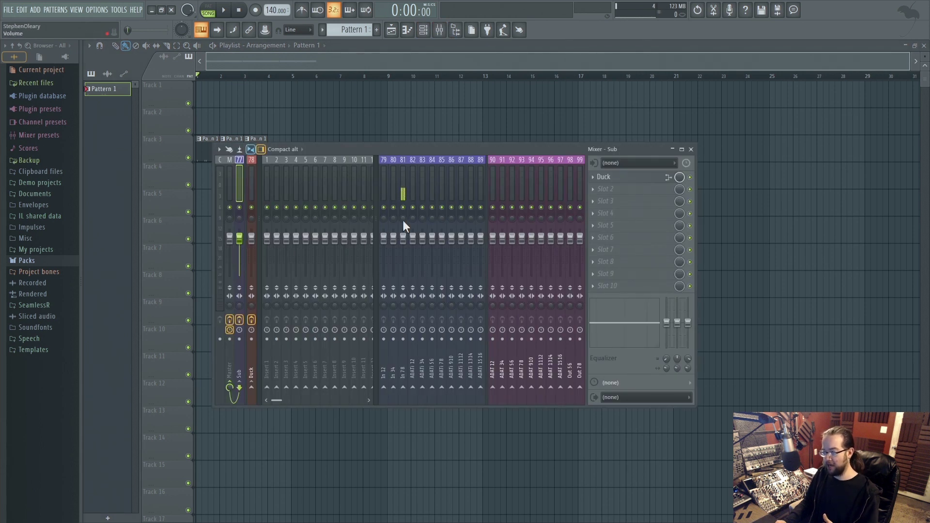
{"action": "left_click", "coordinate": [403, 339]}
{"action": "left_click", "coordinate": [403, 175]}
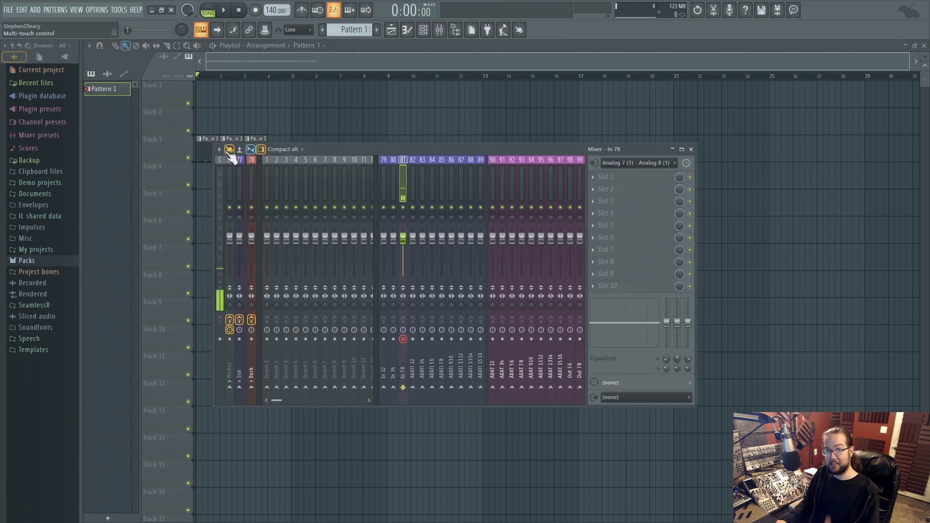
{"action": "key", "text": "F9"}
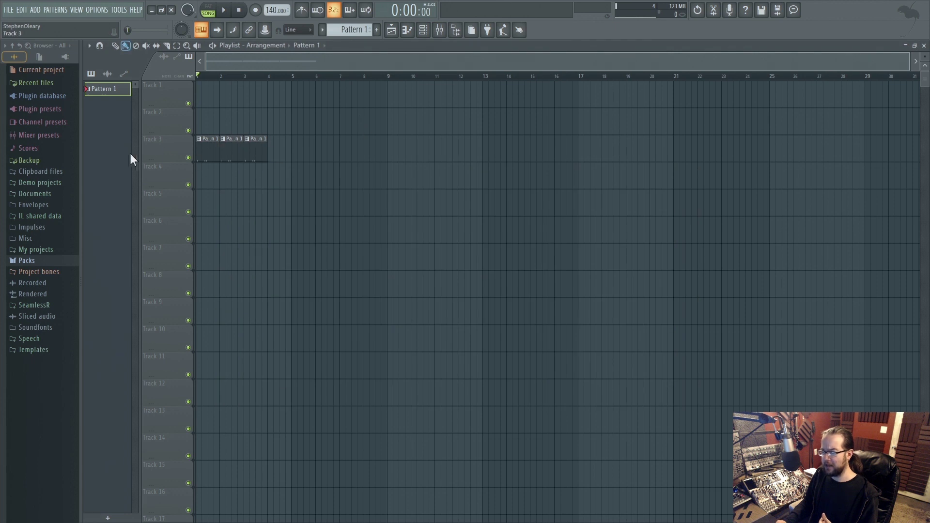
Consolidate Track 3 from the track start once more
{"action": "right_click", "coordinate": [166, 144]}
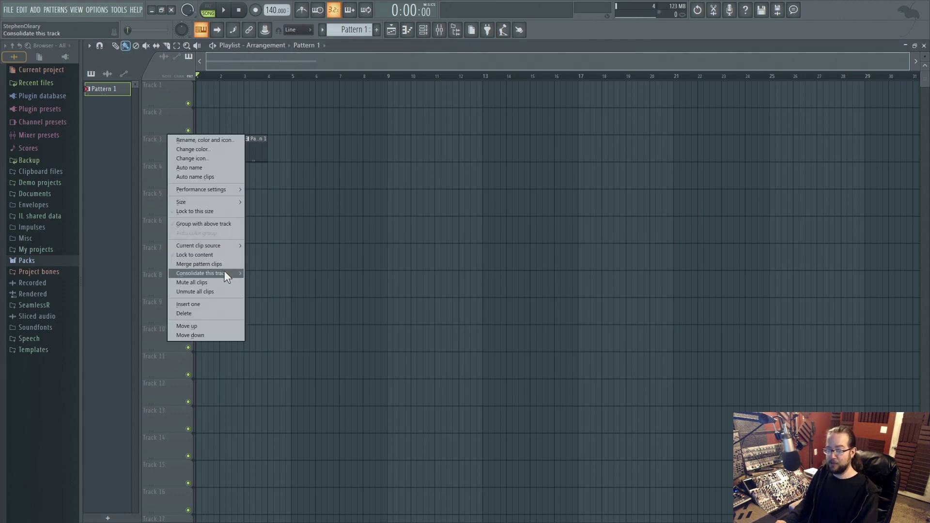
{"action": "mouse_move", "coordinate": [224, 272]}
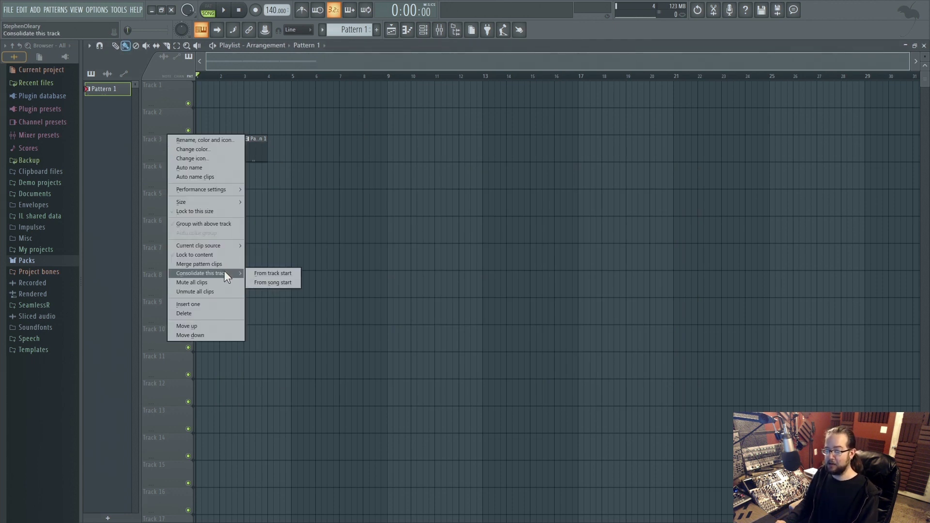
{"action": "left_click", "coordinate": [293, 274]}
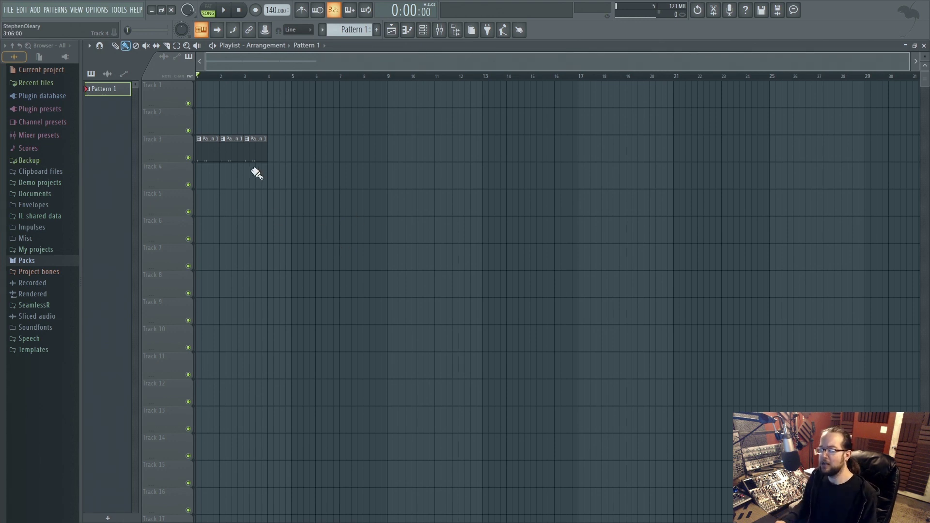
Move the third Track 3 clip to bar 7 and the second toward bar 5, then quick-render Pattern 1 as audio
{"action": "left_click_drag", "start_coordinate": [251, 159], "coordinate": [347, 160]}
{"action": "left_click_drag", "start_coordinate": [225, 148], "coordinate": [291, 151]}
{"action": "right_click", "coordinate": [108, 90]}
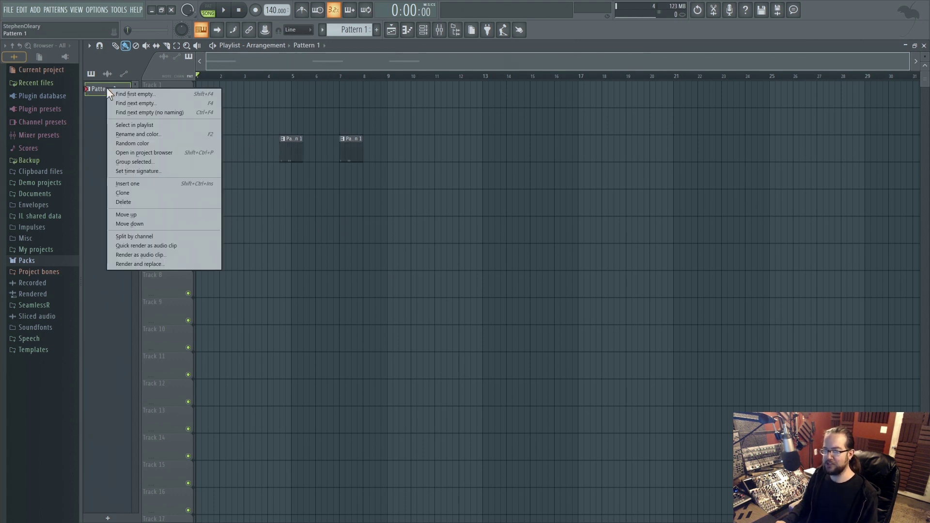
{"action": "left_click", "coordinate": [199, 248]}
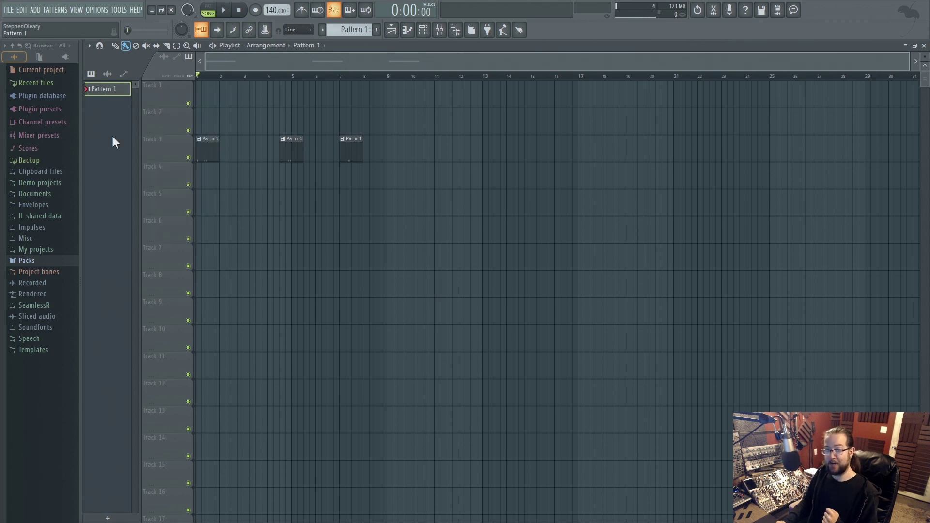
{"action": "right_click", "coordinate": [114, 93]}
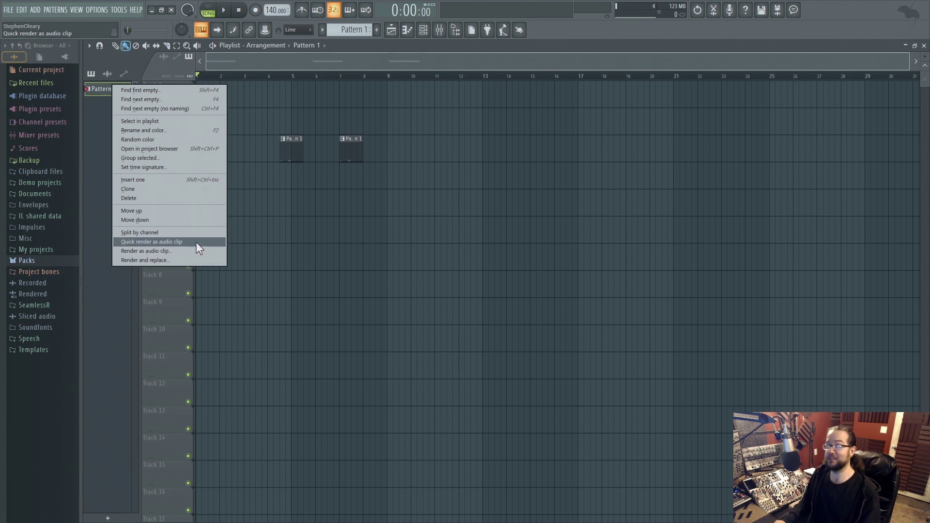
{"action": "left_click", "coordinate": [351, 243]}
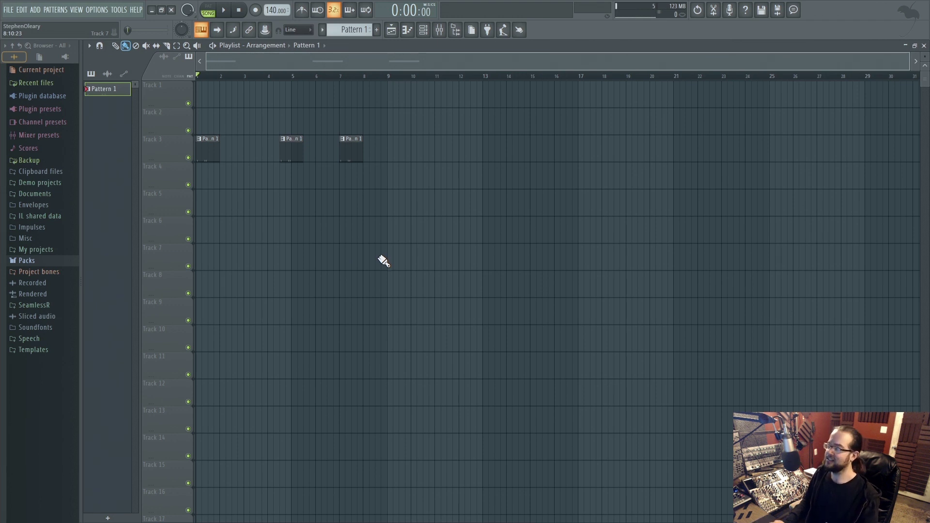
Add a new arrangement, Arrangement_2, from the arrangement list
{"action": "left_click", "coordinate": [274, 45]}
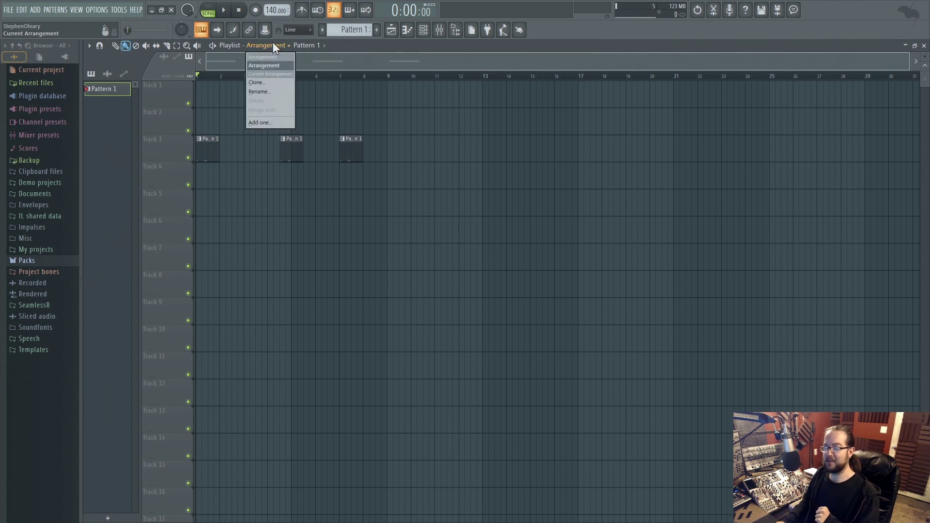
{"action": "left_click", "coordinate": [273, 45]}
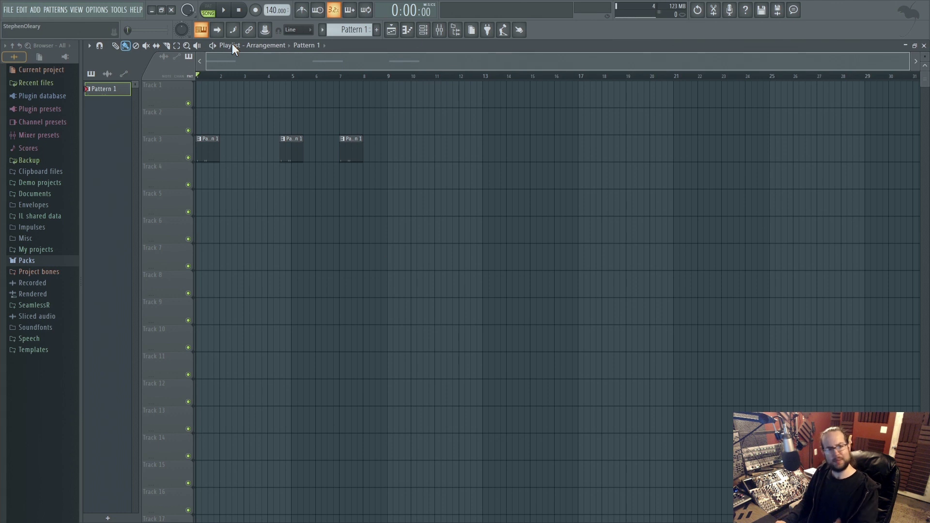
{"action": "left_click", "coordinate": [266, 46]}
{"action": "left_click", "coordinate": [260, 122]}
{"action": "key", "text": "Return"}
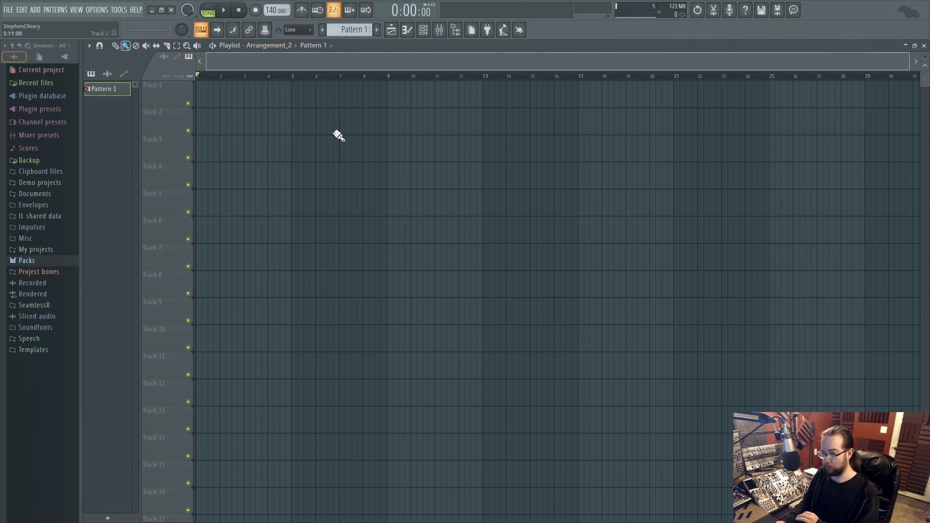
Switch back to the original Arrangement and add a time marker named 'bgvh'
{"action": "left_click", "coordinate": [287, 46]}
{"action": "left_click", "coordinate": [286, 60]}
{"action": "left_click", "coordinate": [287, 46]}
{"action": "left_click", "coordinate": [283, 65]}
{"action": "left_click", "coordinate": [89, 45]}
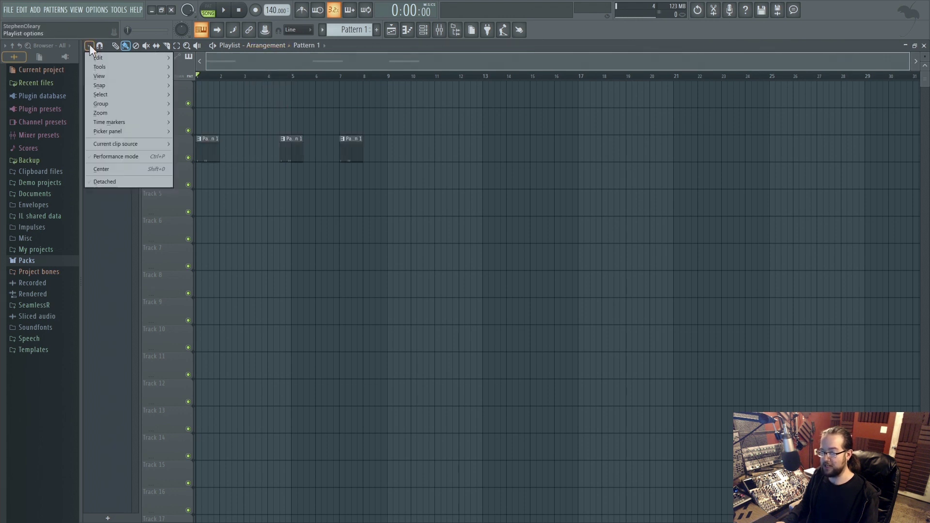
{"action": "mouse_move", "coordinate": [133, 122]}
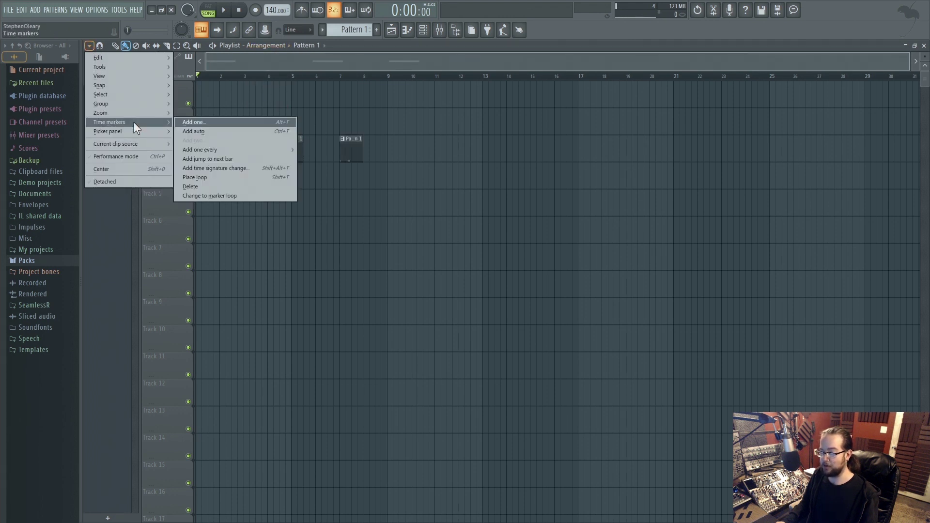
{"action": "left_click", "coordinate": [214, 123]}
{"action": "type", "text": "bgvh"}
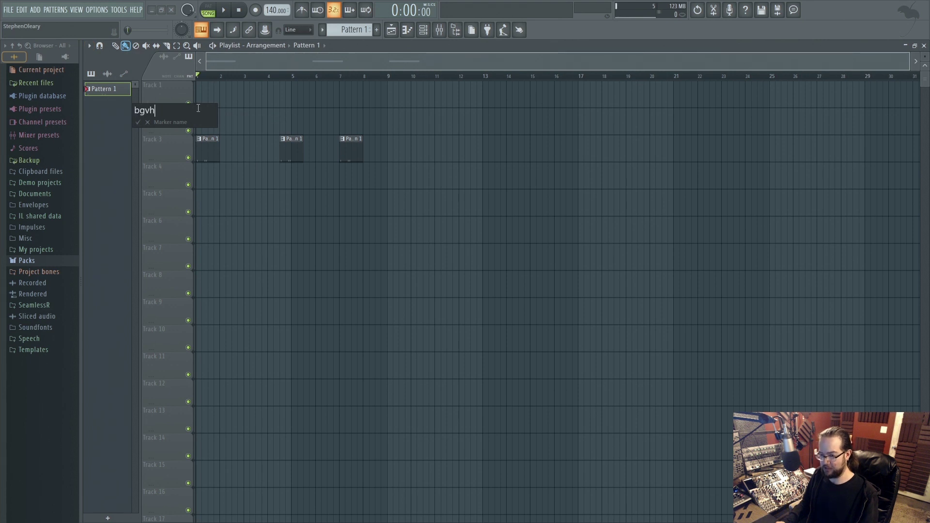
{"action": "key", "text": "Return"}
Make the 'bgvh' marker the song start and nudge it along the timeline
{"action": "right_click", "coordinate": [207, 90]}
{"action": "left_click", "coordinate": [243, 173]}
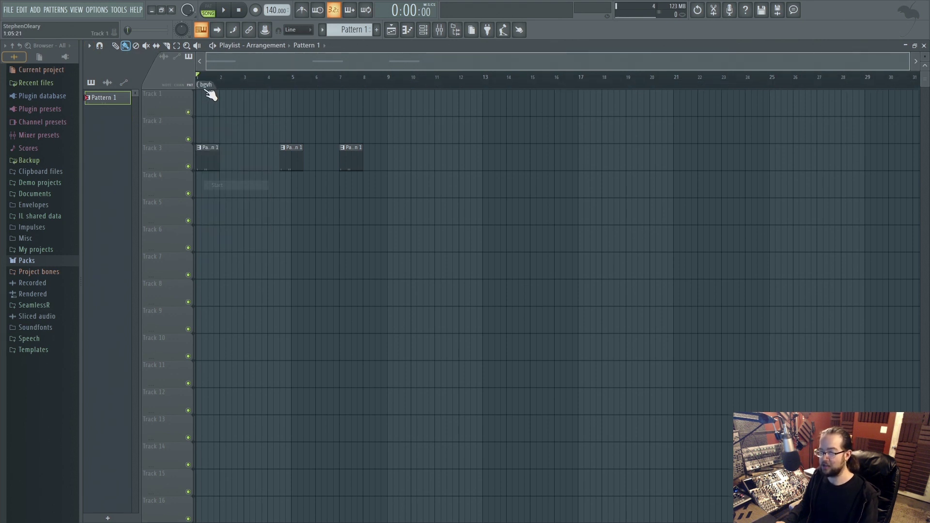
{"action": "left_click_drag", "start_coordinate": [410, 106], "coordinate": [473, 103]}
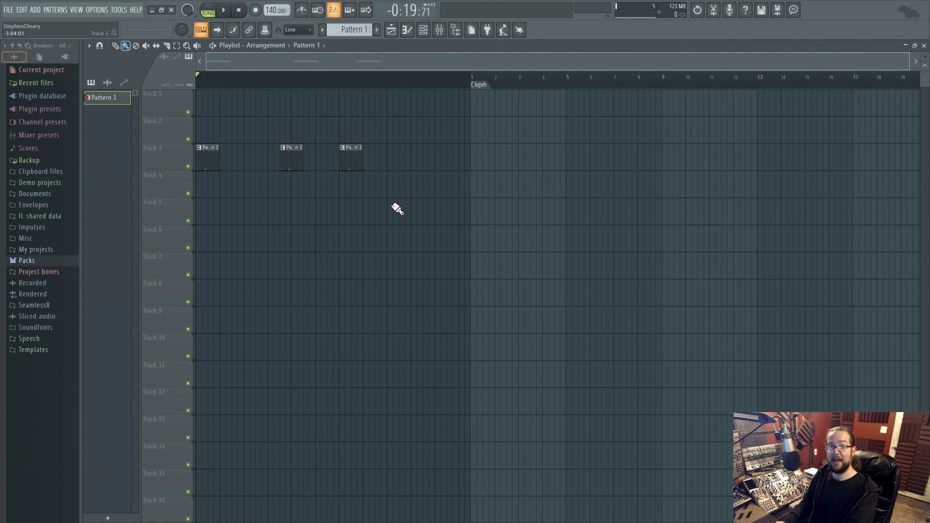
{"action": "left_click", "coordinate": [472, 85]}
{"action": "mouse_move", "coordinate": [473, 85]}
{"action": "left_mouse_down"}
{"action": "mouse_move", "coordinate": [436, 97]}
{"action": "mouse_move", "coordinate": [449, 97]}
{"action": "left_mouse_up"}
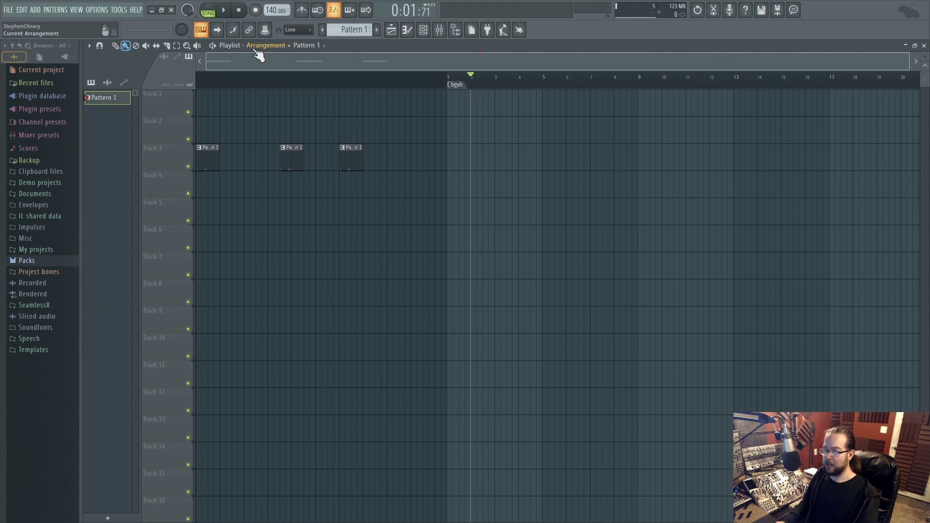
{"action": "left_click", "coordinate": [261, 52]}
{"action": "left_click", "coordinate": [283, 79]}
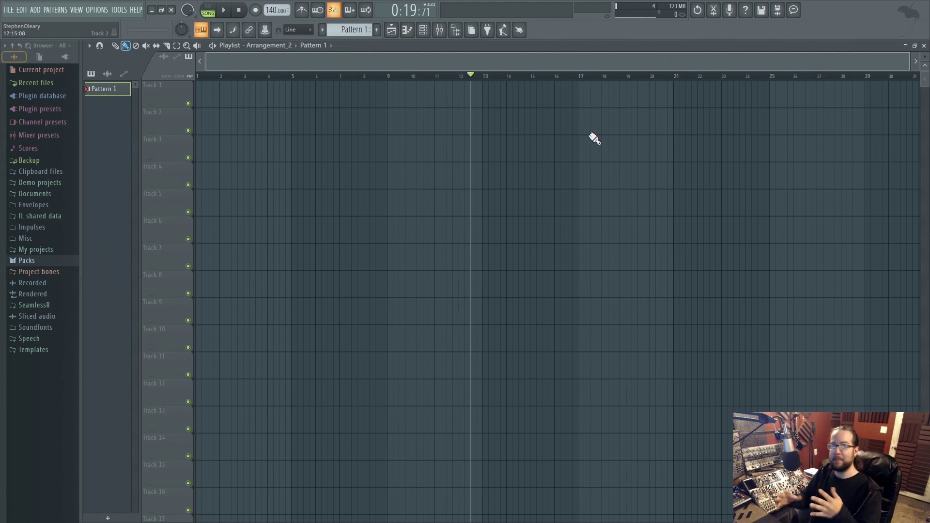
{"action": "left_click", "coordinate": [277, 46]}
{"action": "left_click", "coordinate": [283, 64]}
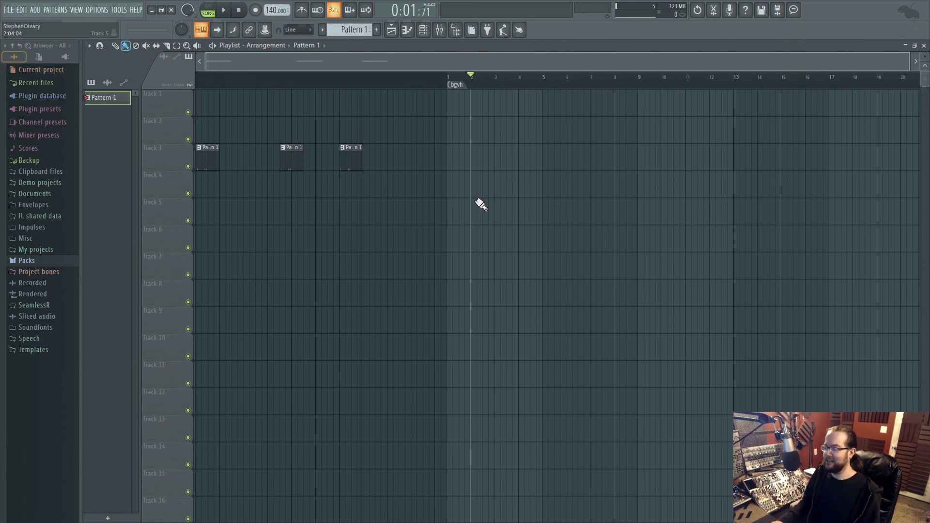
{"action": "left_click", "coordinate": [265, 47]}
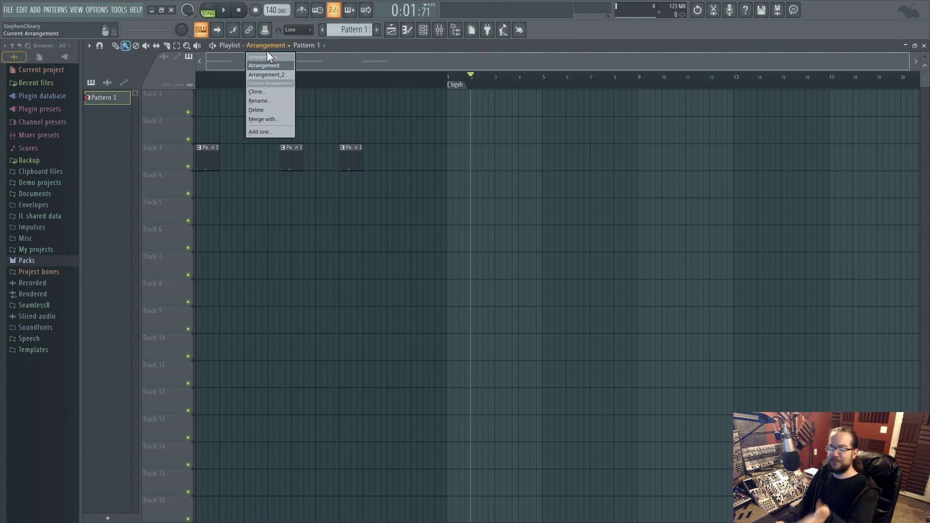
{"action": "left_click", "coordinate": [451, 151]}
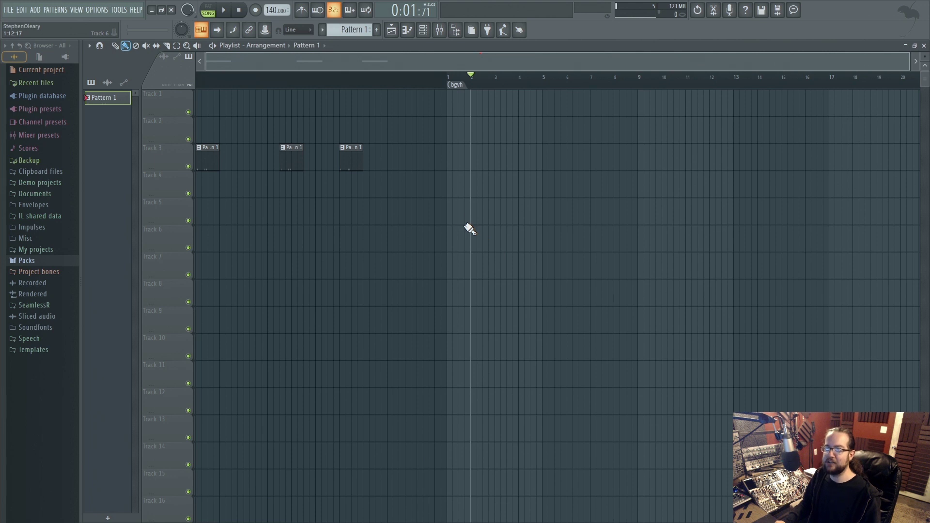
Give the song start marker a 4/4 time signature
{"action": "left_click_drag", "start_coordinate": [449, 90], "coordinate": [200, 91]}
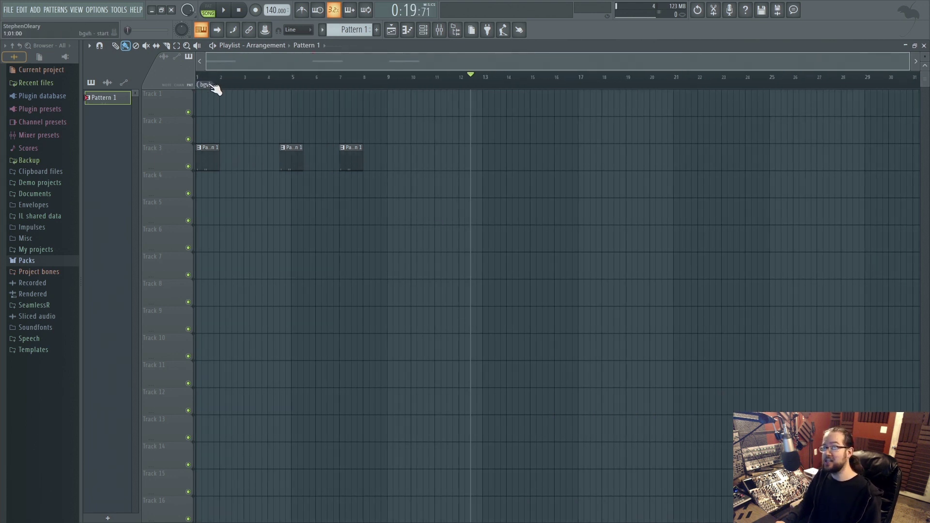
{"action": "right_click", "coordinate": [210, 85]}
{"action": "left_click", "coordinate": [260, 228]}
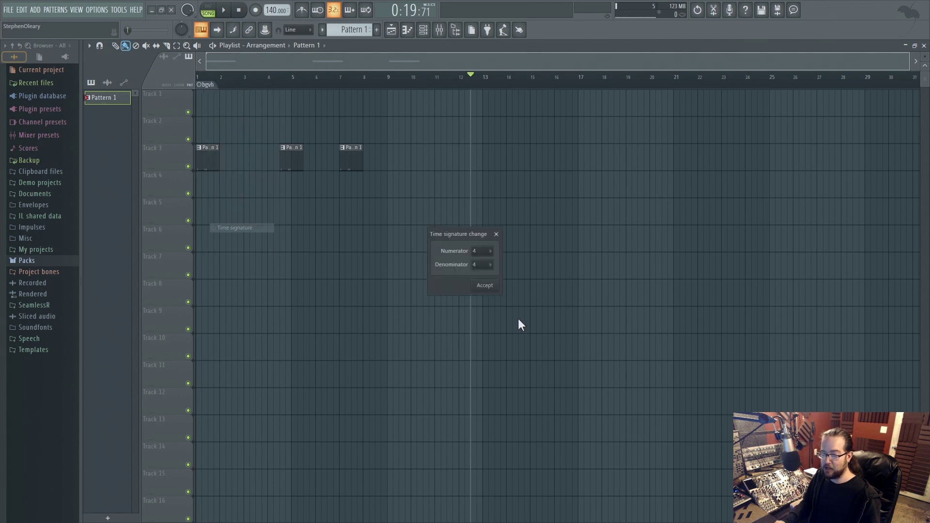
{"action": "left_click", "coordinate": [471, 287]}
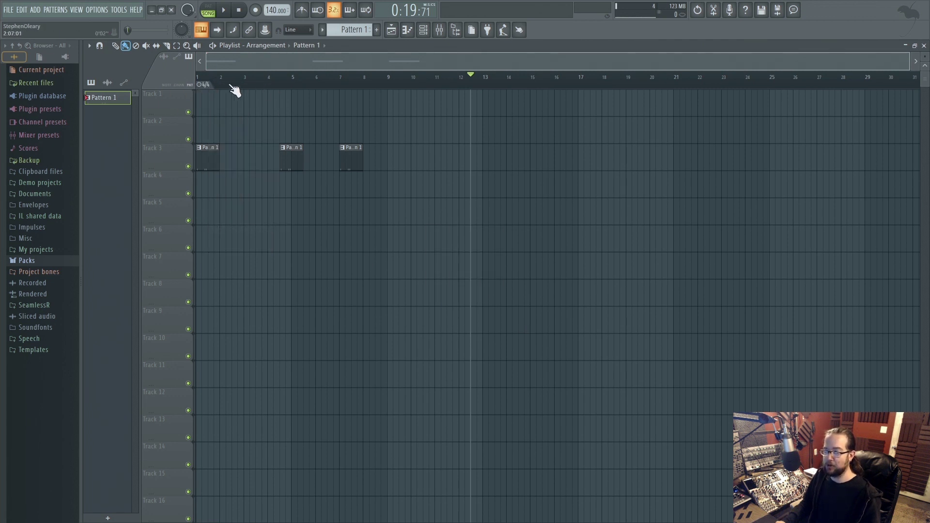
Add a 5/4 time signature change and drag it to around bar 6
{"action": "right_click", "coordinate": [250, 88]}
{"action": "left_click", "coordinate": [281, 101]}
{"action": "left_click", "coordinate": [481, 251]}
{"action": "left_click", "coordinate": [480, 291]}
{"action": "left_click", "coordinate": [482, 250]}
{"action": "left_click", "coordinate": [484, 292]}
{"action": "left_click", "coordinate": [485, 285]}
{"action": "mouse_move", "coordinate": [240, 83]}
{"action": "left_mouse_down"}
{"action": "mouse_move", "coordinate": [425, 93]}
{"action": "mouse_move", "coordinate": [338, 88]}
{"action": "mouse_move", "coordinate": [321, 97]}
{"action": "left_mouse_up"}
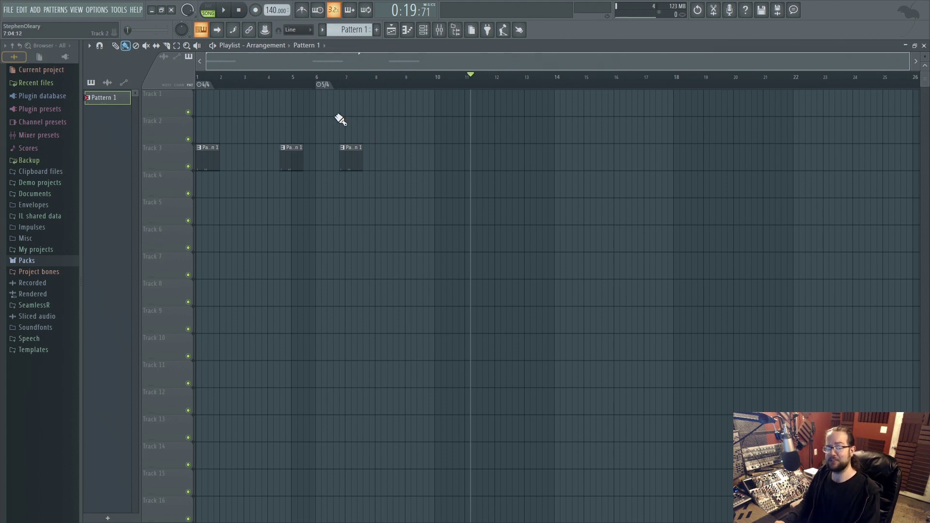
Open the Project settings and check the 4/4 numerator and denominator
{"action": "left_click", "coordinate": [106, 10]}
{"action": "left_click", "coordinate": [115, 42]}
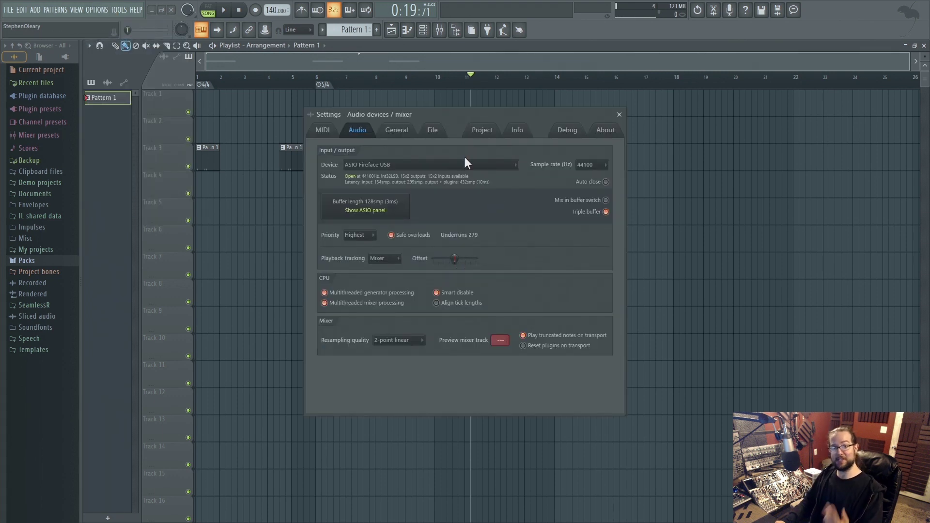
{"action": "left_click", "coordinate": [481, 136]}
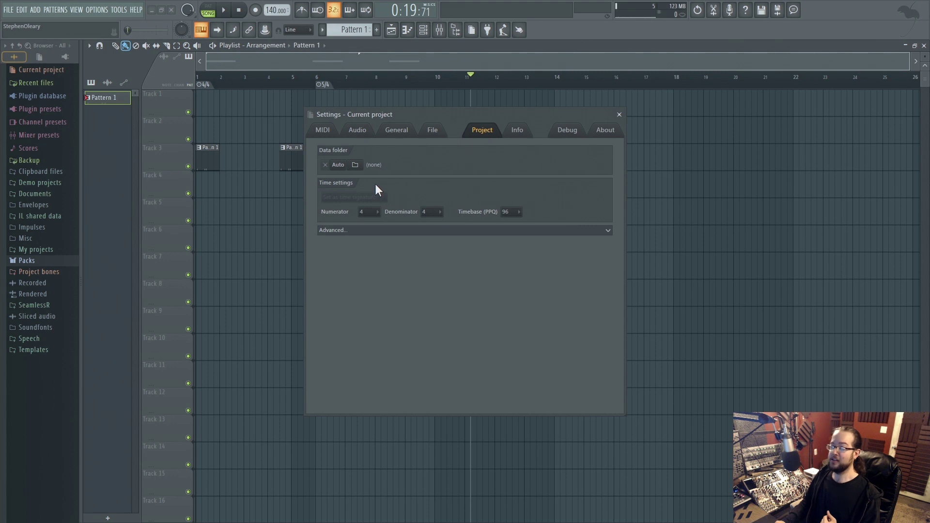
{"action": "left_click", "coordinate": [377, 212]}
{"action": "left_click", "coordinate": [365, 204]}
{"action": "left_click", "coordinate": [440, 211]}
{"action": "left_click", "coordinate": [433, 208]}
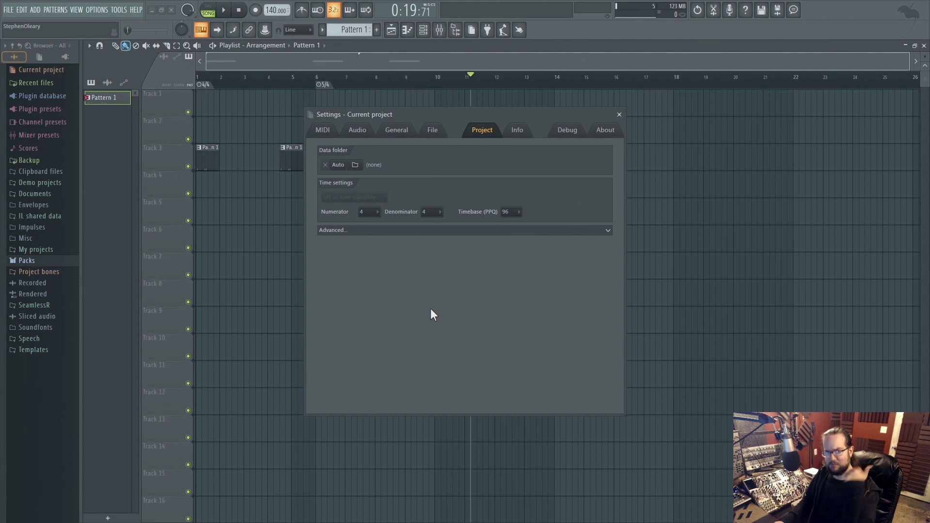
Delete the three Track 3 clips and paint new Pattern 1 clips across tracks 3 to 9
{"action": "left_click", "coordinate": [619, 114]}
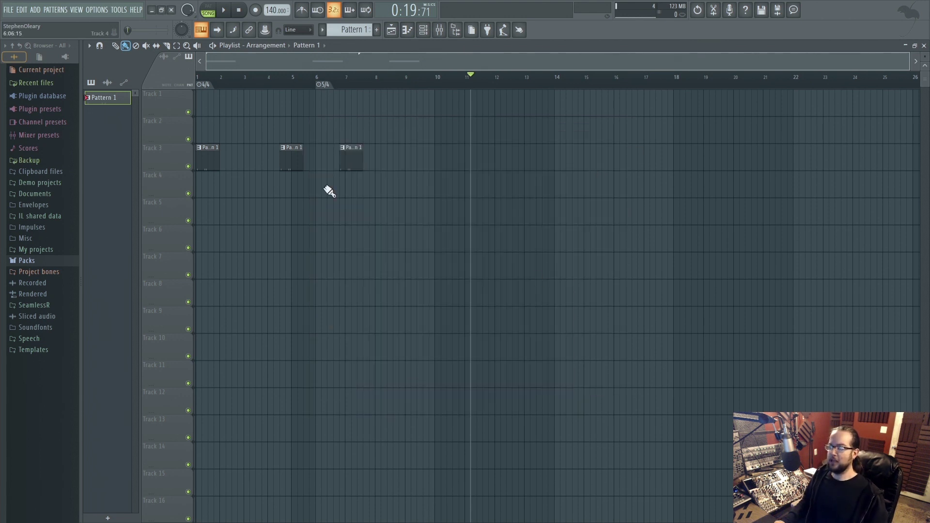
{"action": "left_click_drag", "start_coordinate": [405, 162], "coordinate": [259, 174]}
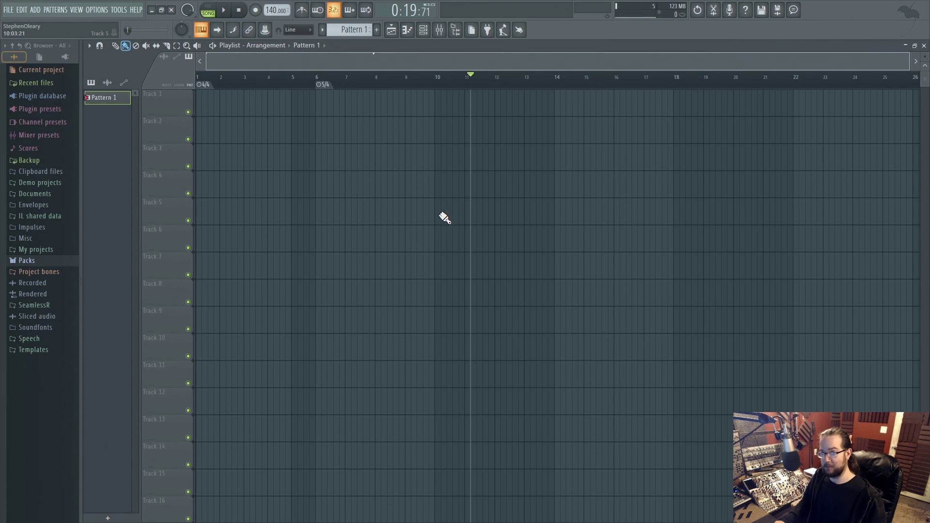
{"action": "left_click_drag", "start_coordinate": [419, 62], "coordinate": [374, 64]}
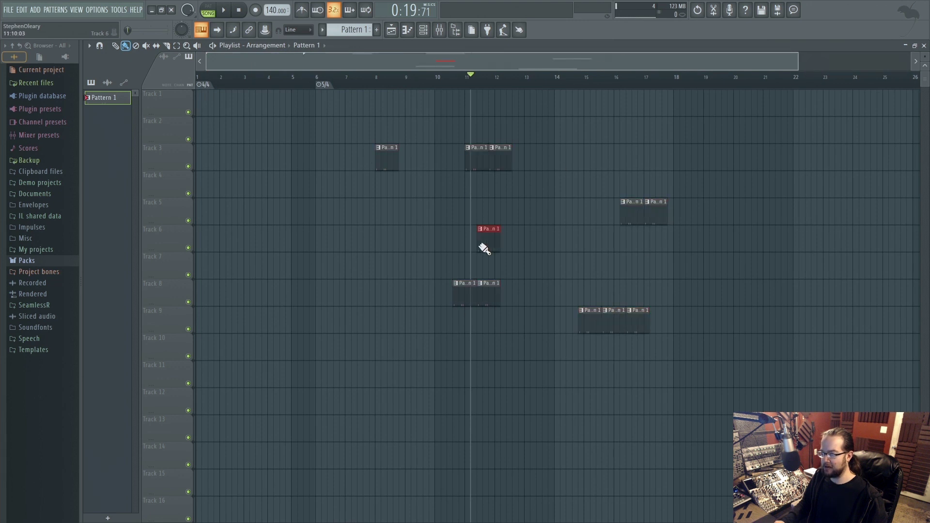
{"action": "left_click", "coordinate": [378, 147]}
{"action": "key", "text": "Escape"}
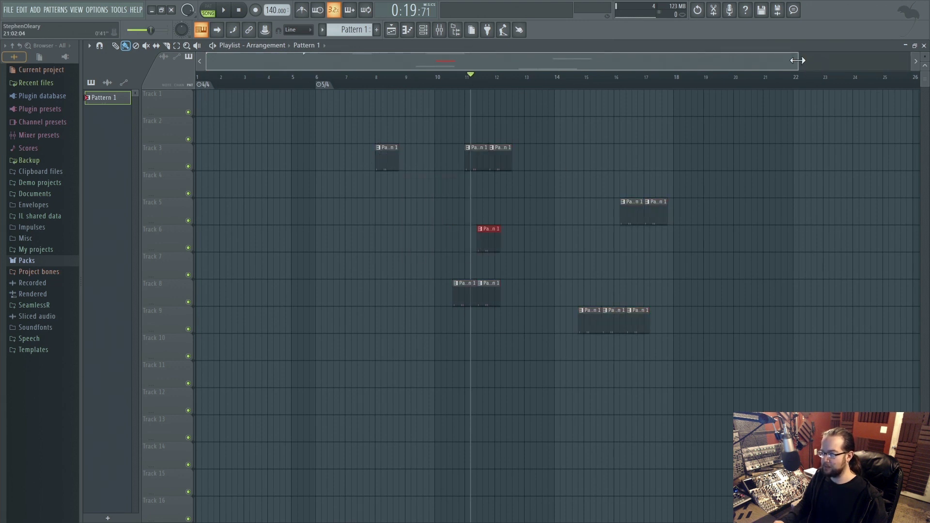
{"action": "left_click_drag", "start_coordinate": [798, 62], "coordinate": [430, 70]}
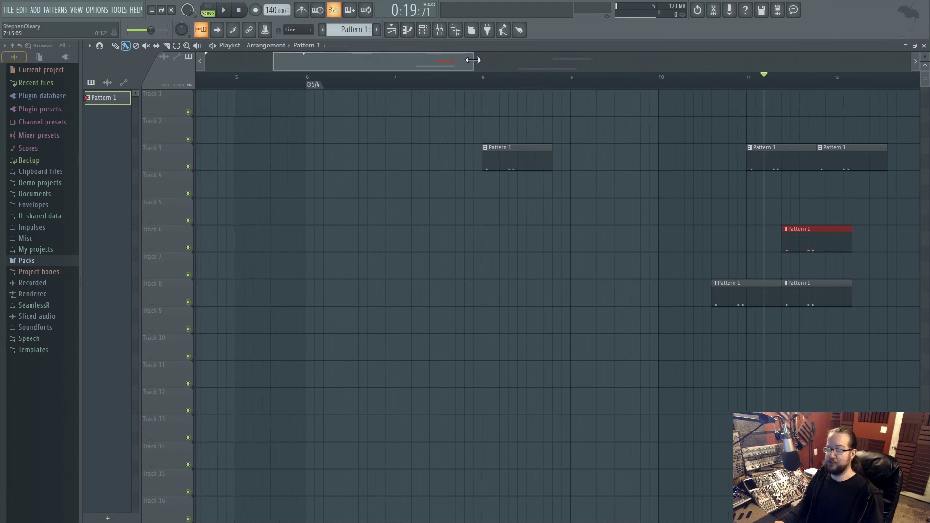
Untick Double height for the Mini playlist preview under Playlist options > View
{"action": "left_click", "coordinate": [89, 45]}
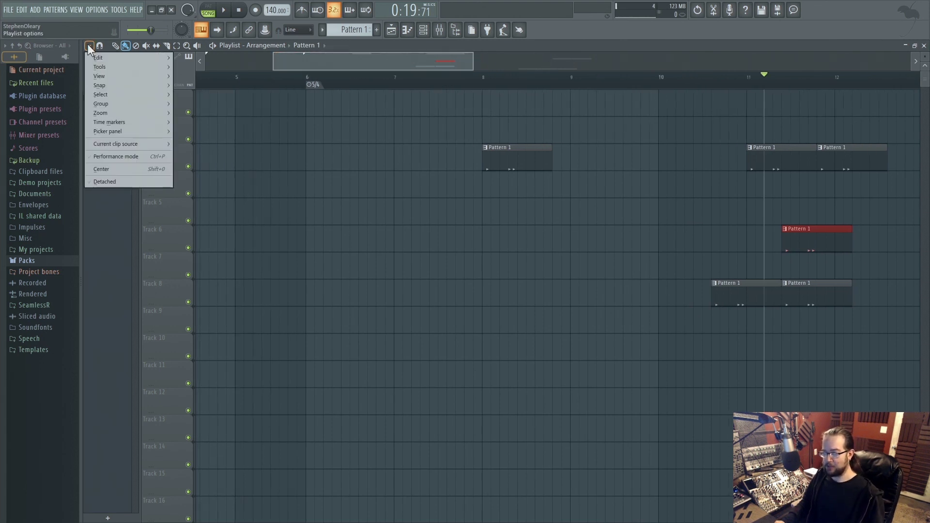
{"action": "mouse_move", "coordinate": [130, 122]}
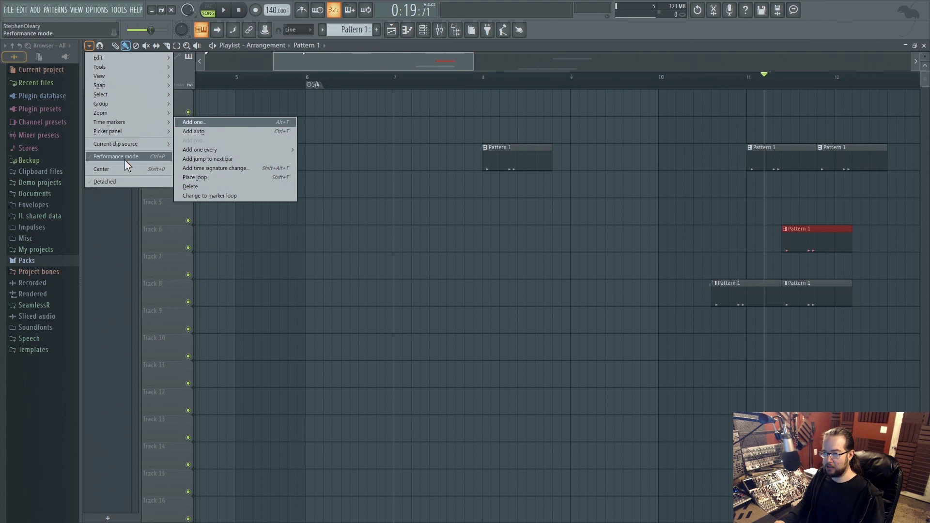
{"action": "mouse_move", "coordinate": [104, 77]}
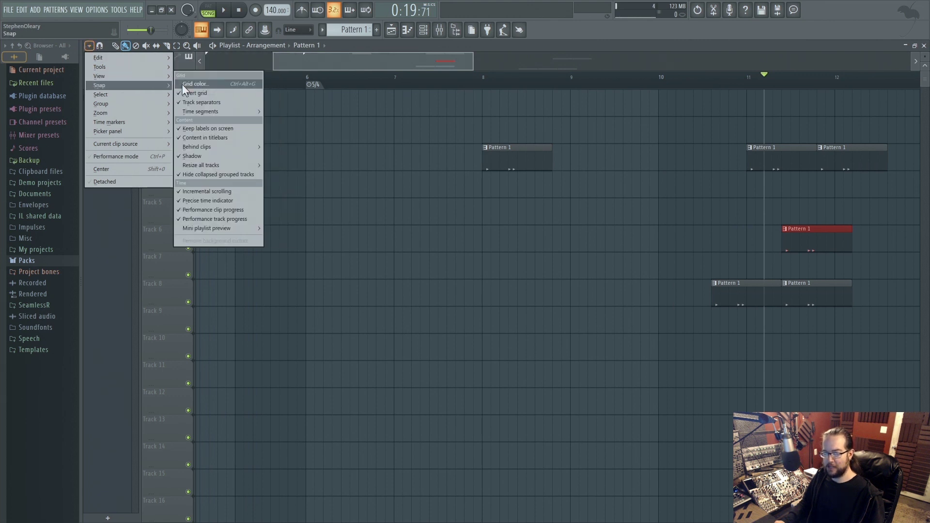
{"action": "mouse_move", "coordinate": [222, 231]}
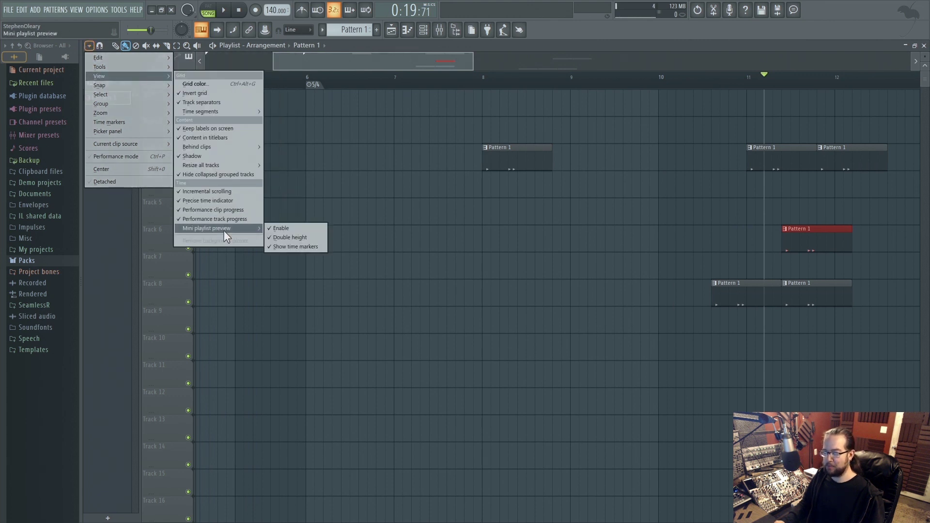
{"action": "left_click", "coordinate": [320, 236]}
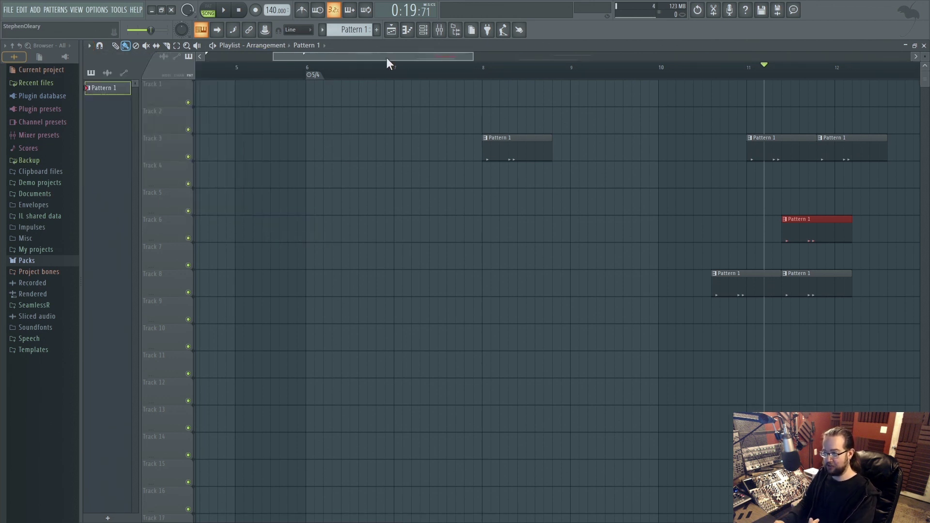
{"action": "left_click", "coordinate": [89, 46]}
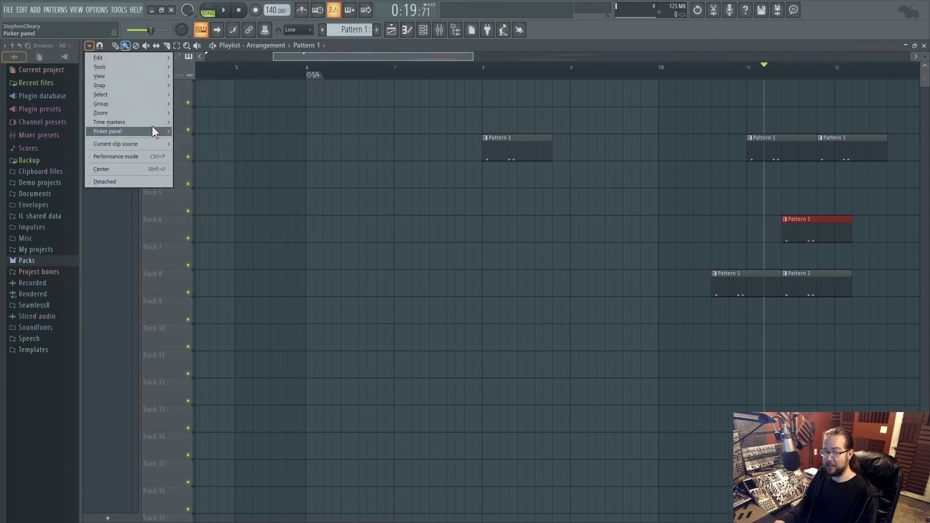
Re-enable Double height for the mini playlist preview and scroll back to the song start
{"action": "mouse_move", "coordinate": [158, 78]}
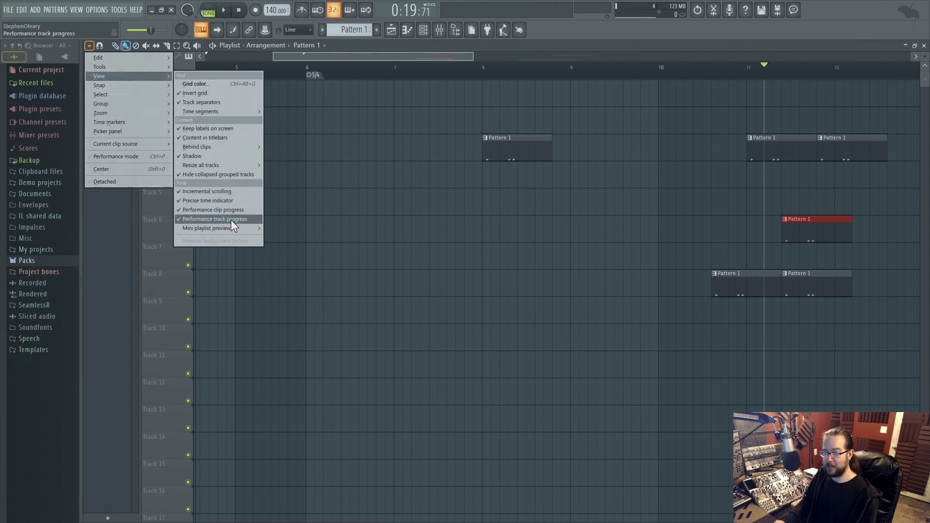
{"action": "mouse_move", "coordinate": [236, 228]}
{"action": "left_click", "coordinate": [321, 238]}
{"action": "left_click", "coordinate": [295, 65]}
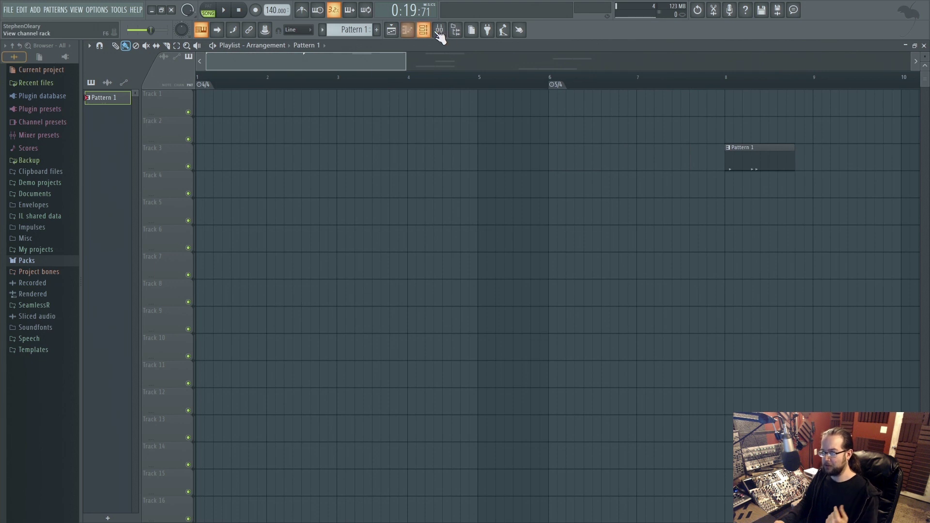
Pencil a short melody into Pattern 1 in the piano roll and lower the later notes' velocities
{"action": "left_click", "coordinate": [407, 30]}
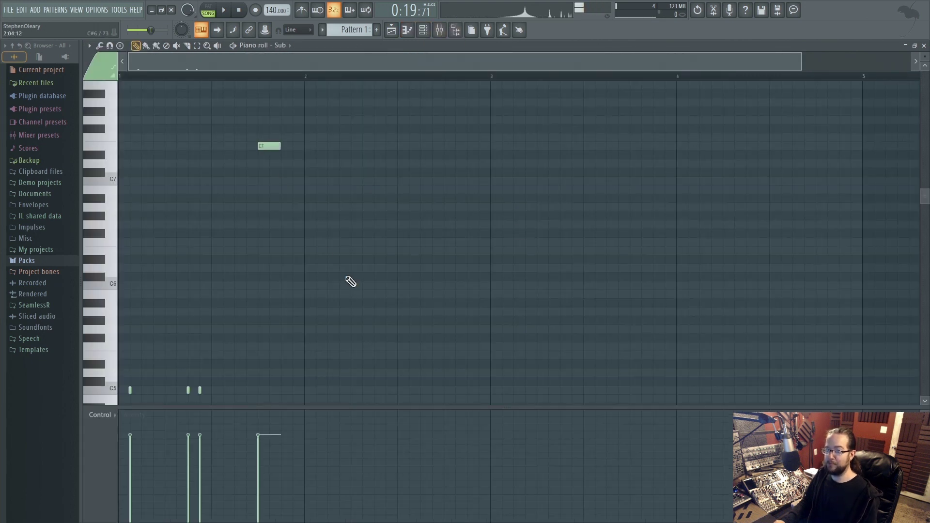
{"action": "left_click", "coordinate": [322, 180]}
{"action": "left_click", "coordinate": [289, 285]}
{"action": "left_click", "coordinate": [380, 364]}
{"action": "left_click", "coordinate": [450, 355]}
{"action": "left_click", "coordinate": [415, 242]}
{"action": "left_click", "coordinate": [462, 328]}
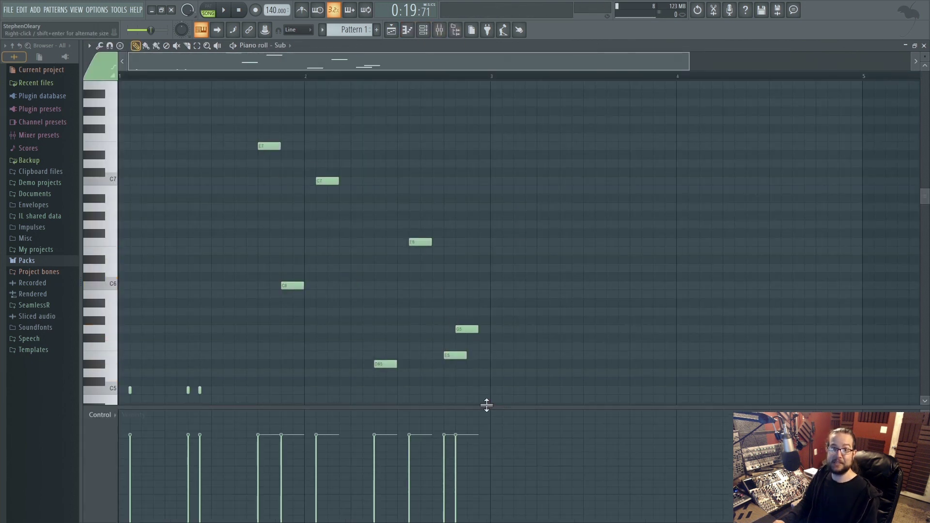
{"action": "left_click_drag", "start_coordinate": [448, 518], "coordinate": [199, 472]}
{"action": "left_click", "coordinate": [333, 329]}
{"action": "left_click", "coordinate": [403, 285]}
{"action": "left_click", "coordinate": [403, 233]}
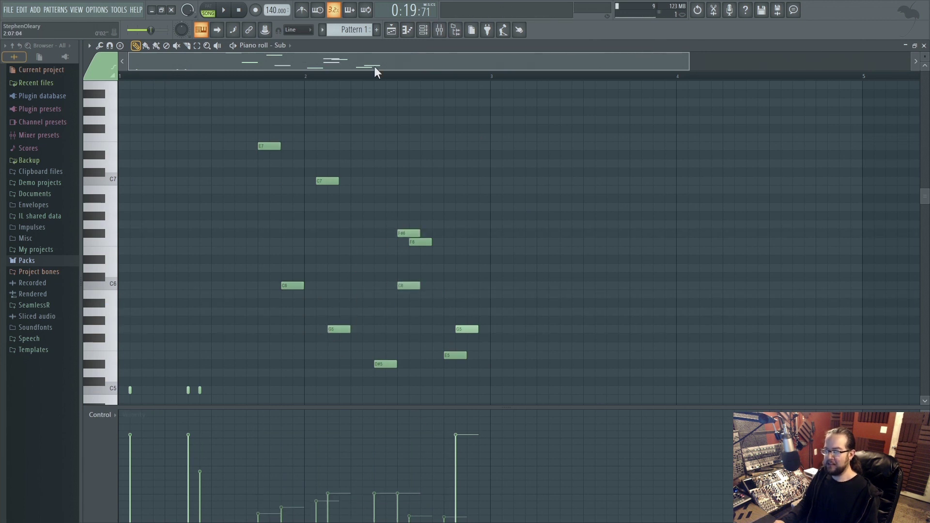
Zoom in on the bar 1–2 notes, zoom back out, then return to the Playlist
{"action": "mouse_move", "coordinate": [373, 65]}
{"action": "left_mouse_down"}
{"action": "mouse_move", "coordinate": [406, 56]}
{"action": "mouse_move", "coordinate": [374, 63]}
{"action": "left_mouse_up"}
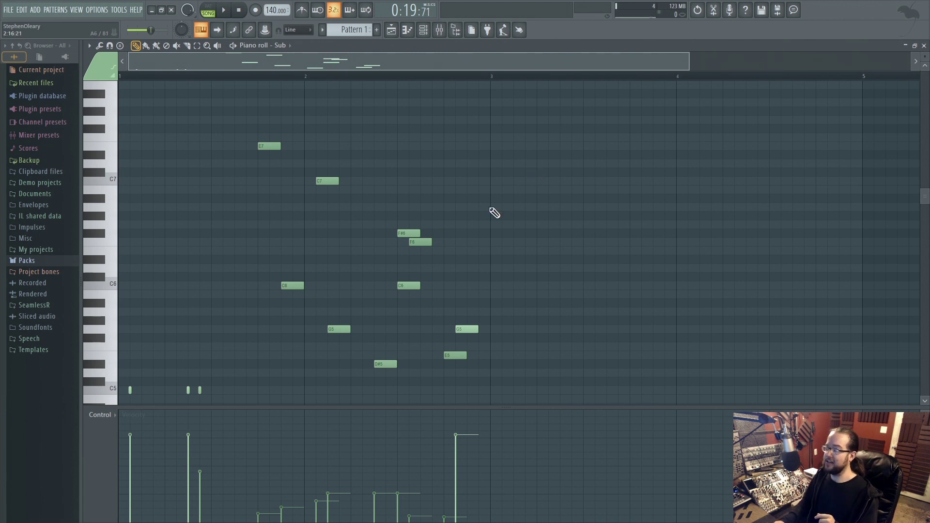
{"action": "left_click_drag", "start_coordinate": [688, 61], "coordinate": [272, 52]}
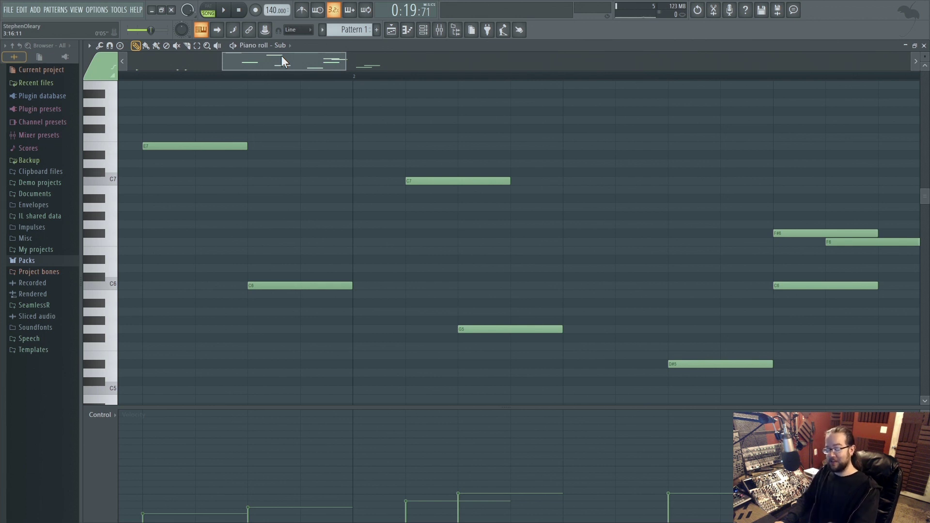
{"action": "left_click_drag", "start_coordinate": [293, 51], "coordinate": [338, 61]}
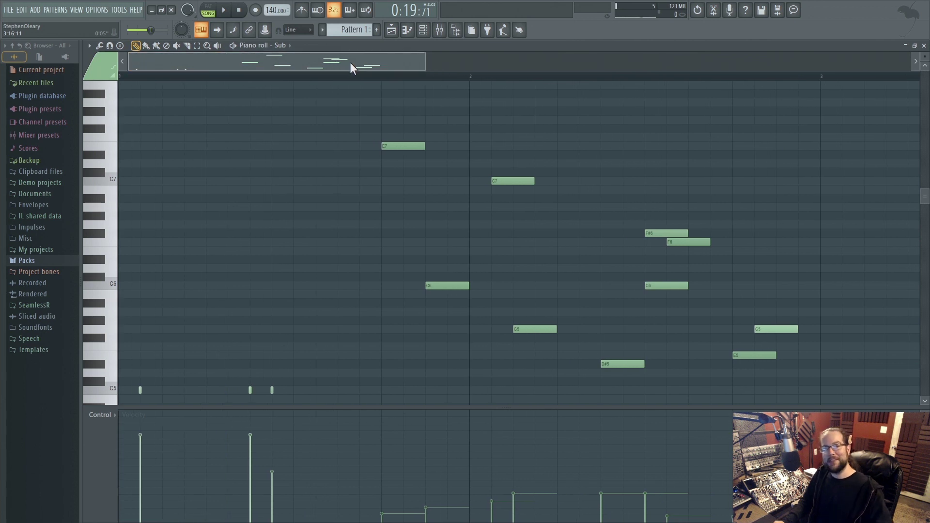
{"action": "left_click", "coordinate": [89, 46]}
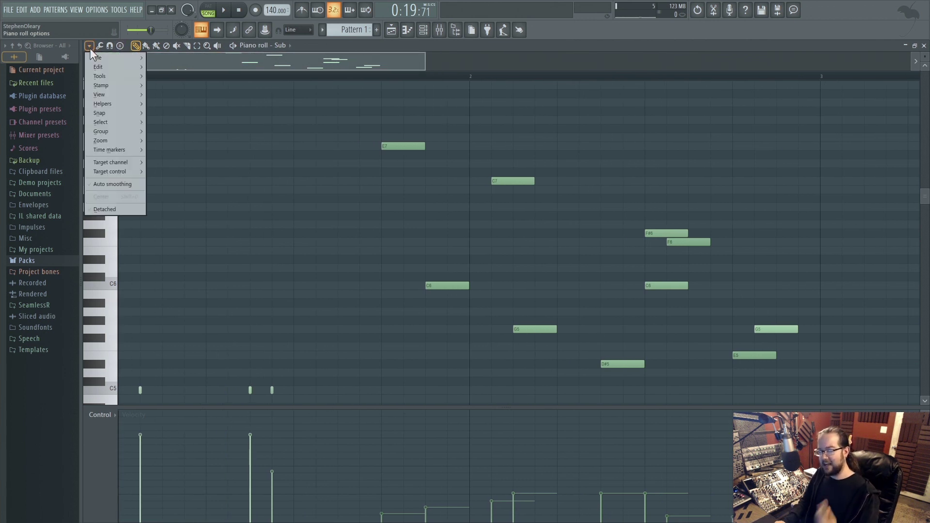
{"action": "mouse_move", "coordinate": [113, 103]}
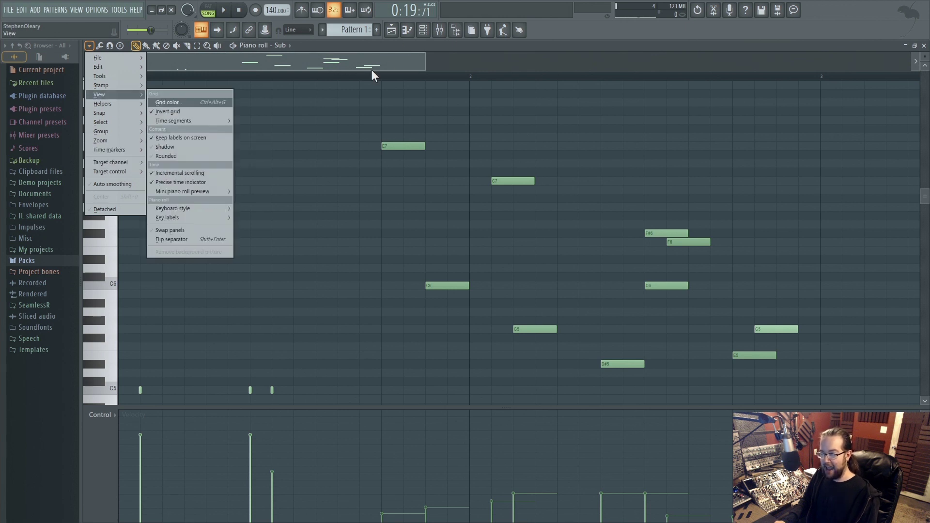
{"action": "left_click", "coordinate": [392, 31]}
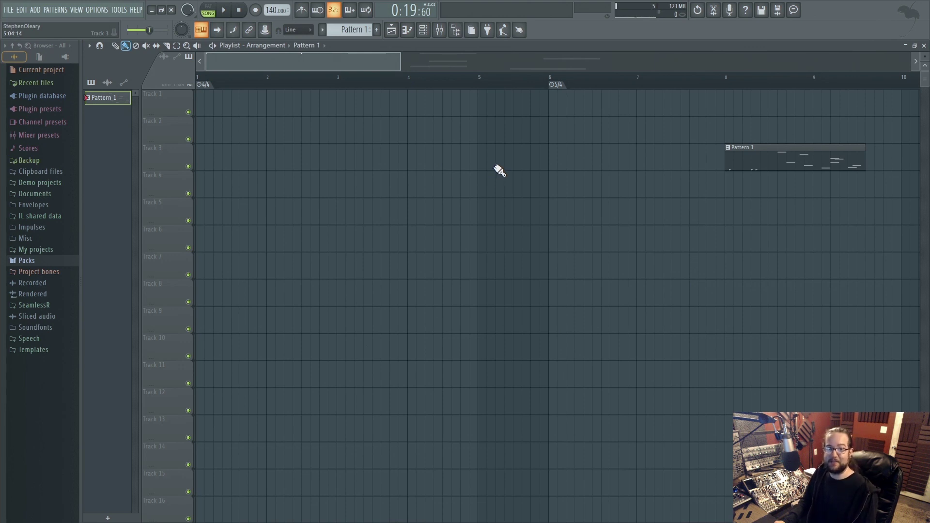
Drag the Pattern 1 clip from Track 3 near bar 8 to Track 2 at bar 2
{"action": "left_click_drag", "start_coordinate": [805, 160], "coordinate": [342, 136]}
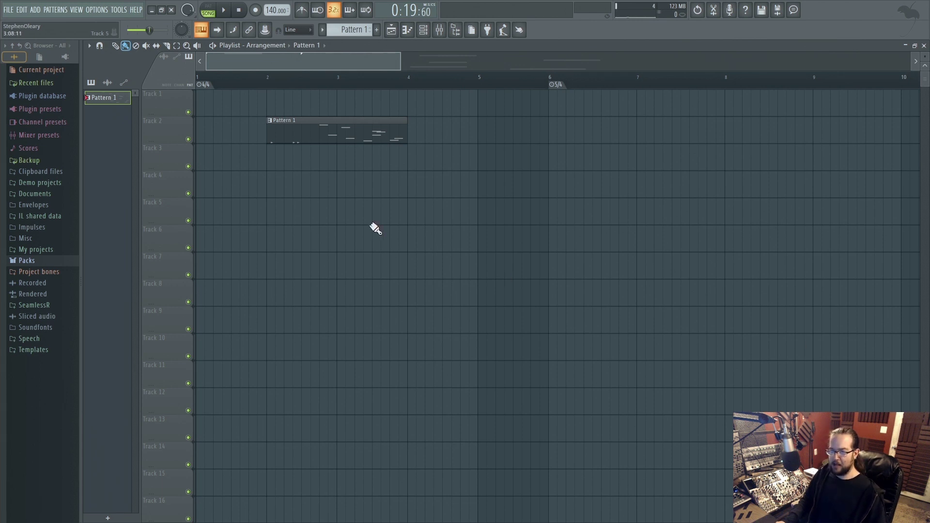
{"action": "scroll", "coordinate": [387, 275], "scroll_direction": "down", "scroll_amount": 5}
{"action": "scroll", "coordinate": [392, 275], "scroll_direction": "down", "scroll_amount": 15}
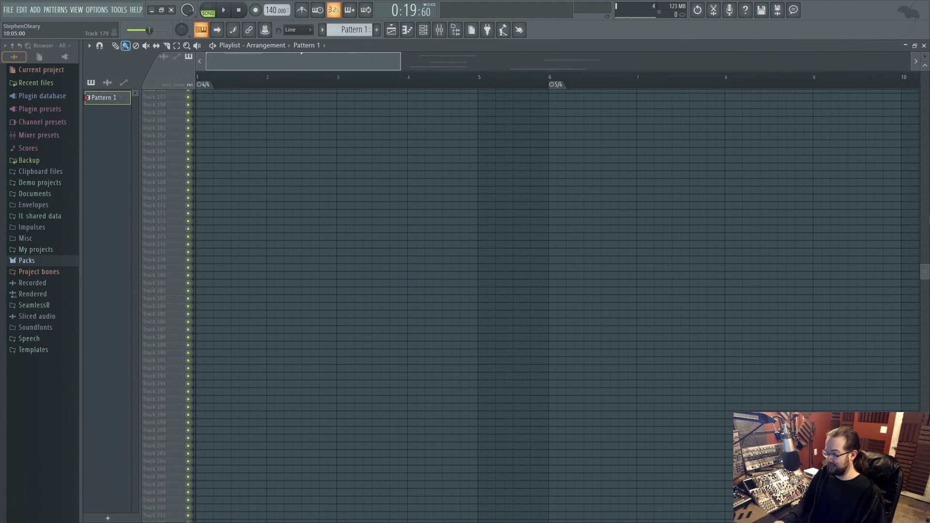
{"action": "scroll", "coordinate": [924, 271], "scroll_direction": "down", "scroll_amount": 20}
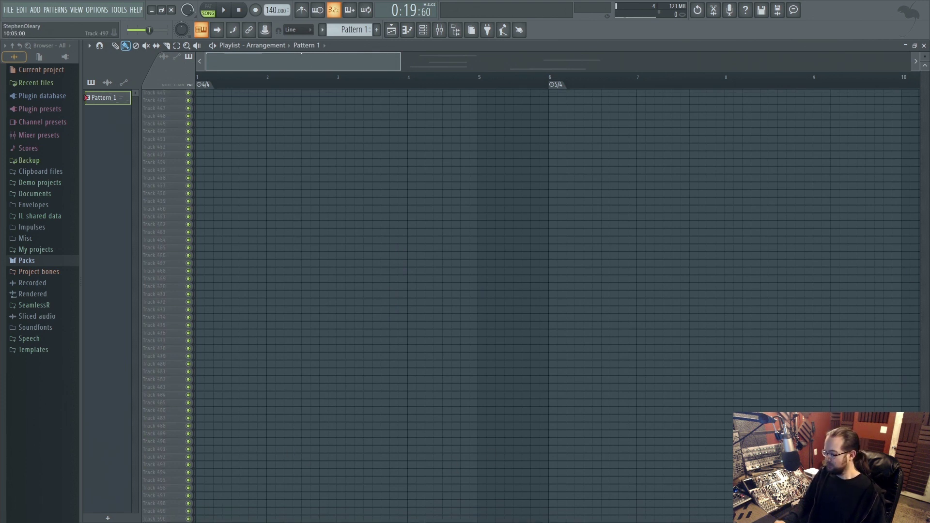
{"action": "scroll", "coordinate": [896, 326], "scroll_direction": "up", "scroll_amount": 20}
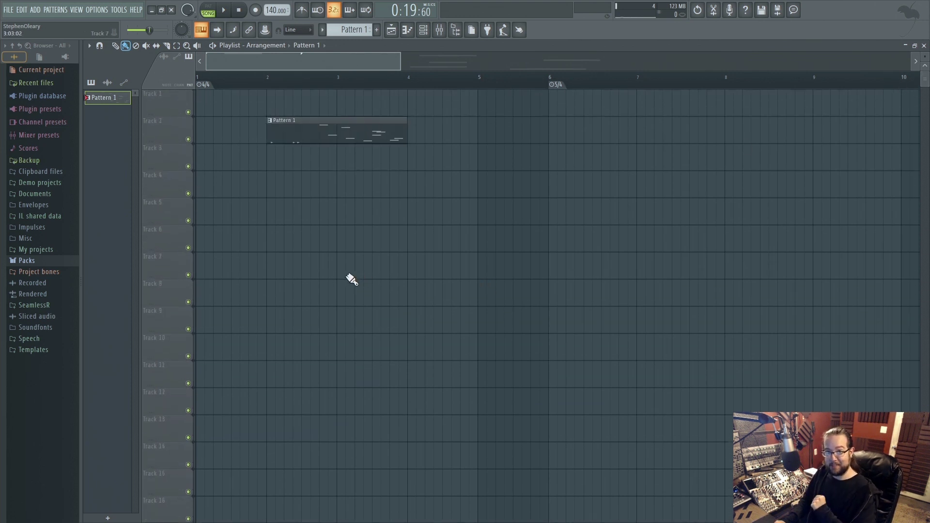
Group Track 5 under Track 3 and collapse the group
{"action": "left_click", "coordinate": [170, 220]}
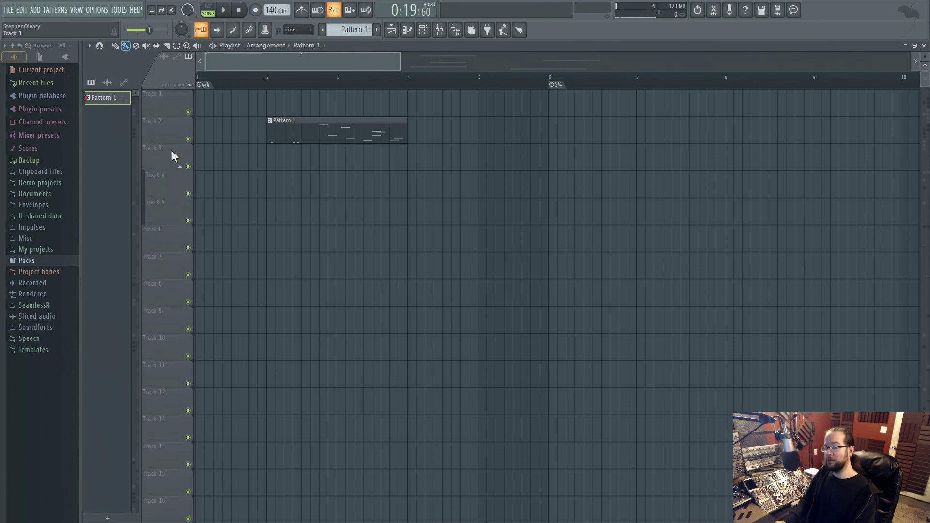
{"action": "left_click", "coordinate": [181, 167]}
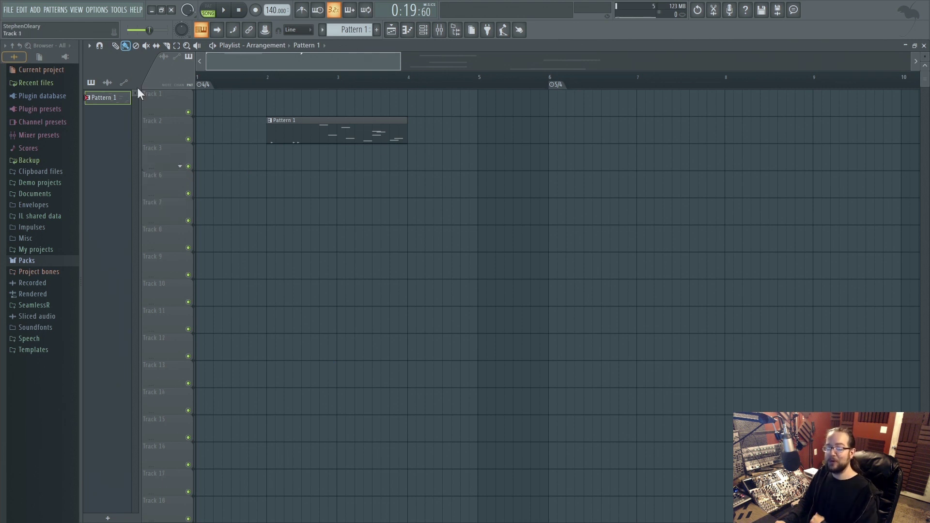
{"action": "left_click", "coordinate": [91, 45]}
{"action": "left_click", "coordinate": [156, 179]}
{"action": "right_click", "coordinate": [164, 179]}
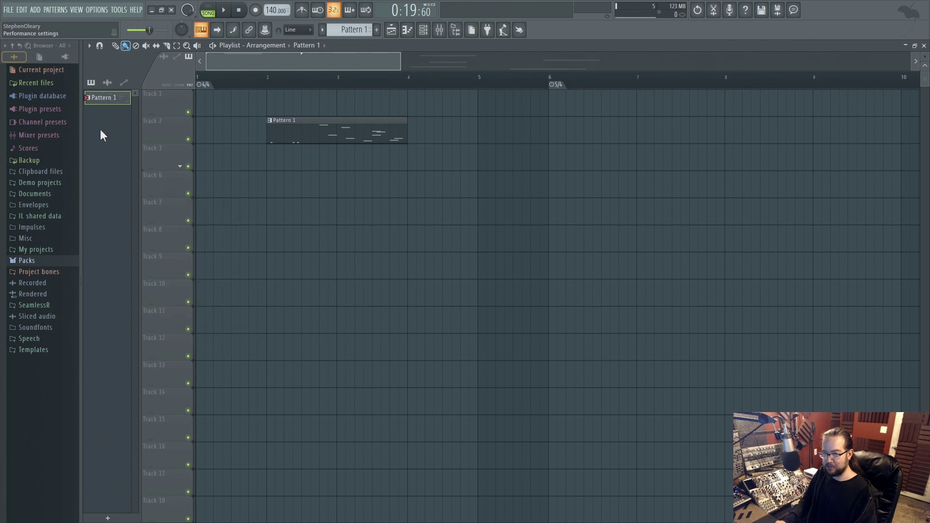
Untick Hide collapsed grouped tracks and move the collapsed group down one row
{"action": "left_click", "coordinate": [89, 46]}
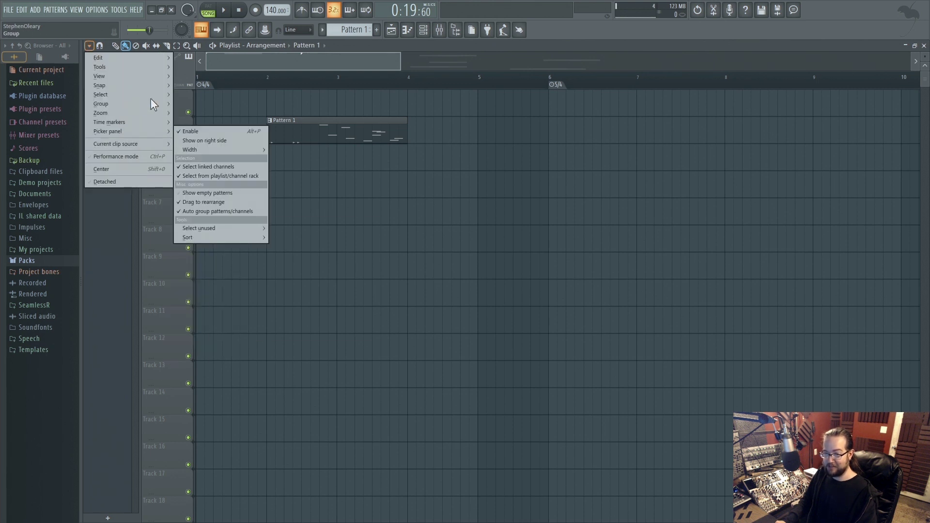
{"action": "mouse_move", "coordinate": [152, 77]}
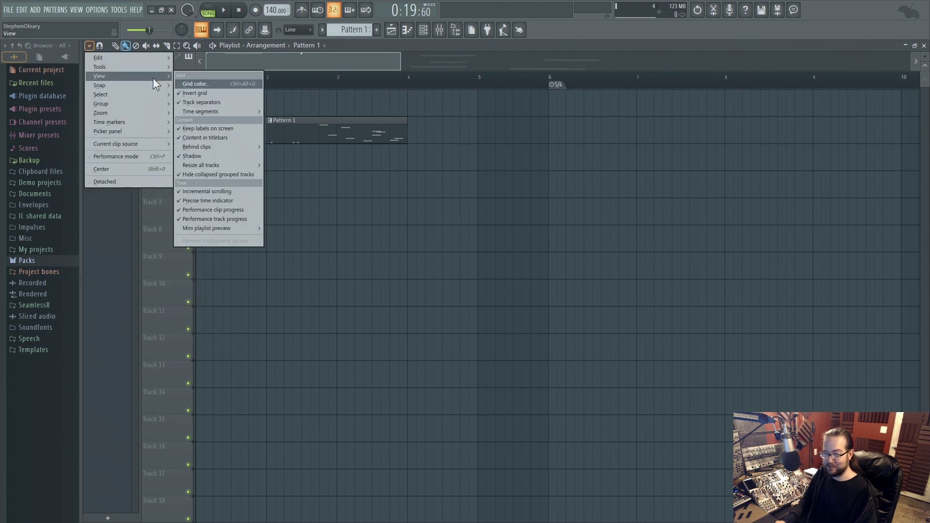
{"action": "left_click", "coordinate": [235, 174]}
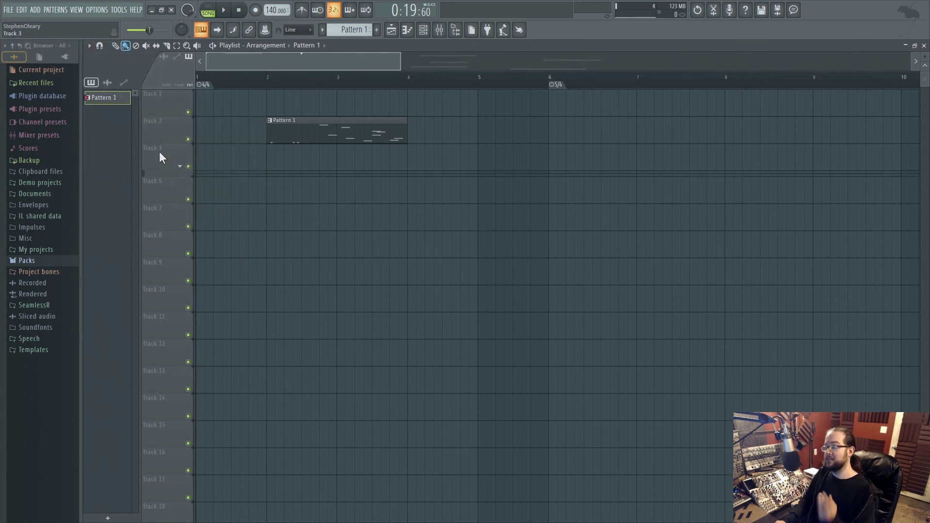
{"action": "left_click_drag", "start_coordinate": [163, 152], "coordinate": [183, 197]}
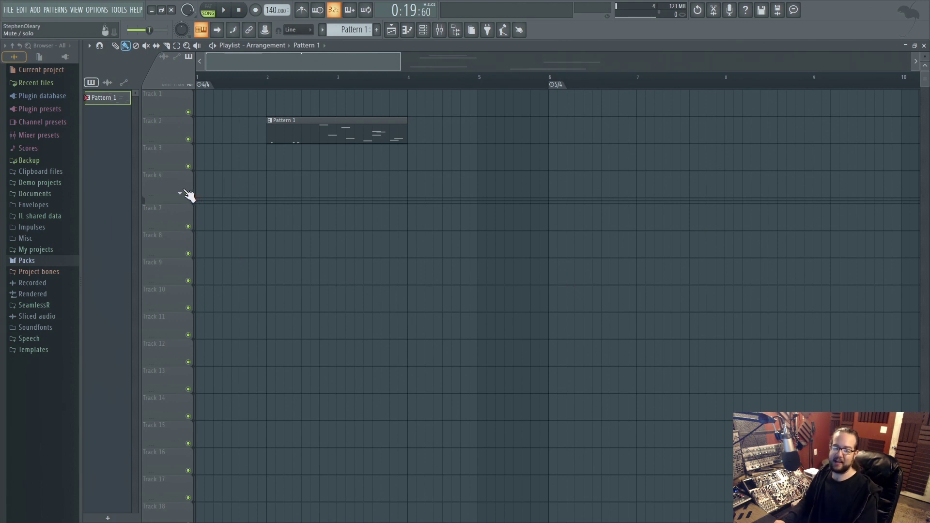
Collapse Track 4's group so Tracks 5 and 6 fold beneath it
{"action": "right_click", "coordinate": [155, 182]}
{"action": "left_click", "coordinate": [162, 177]}
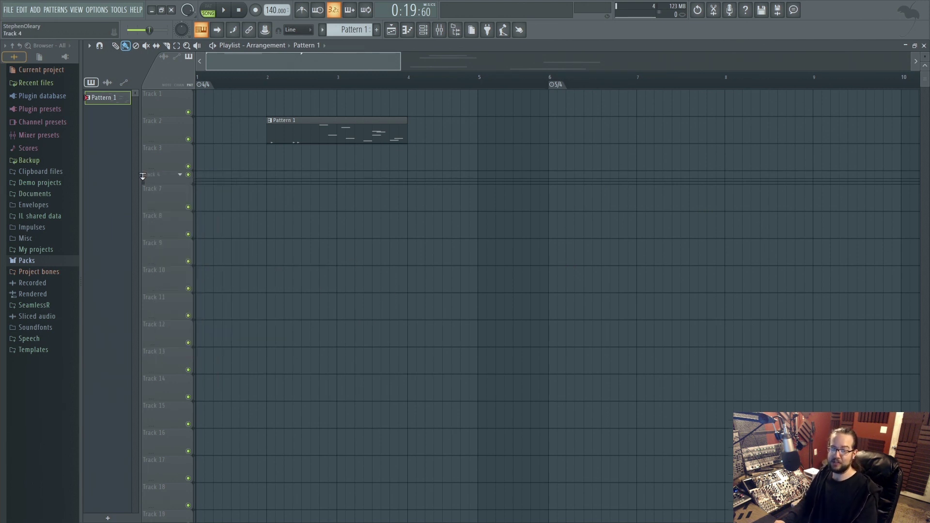
{"action": "left_click", "coordinate": [182, 177]}
{"action": "left_click", "coordinate": [183, 176]}
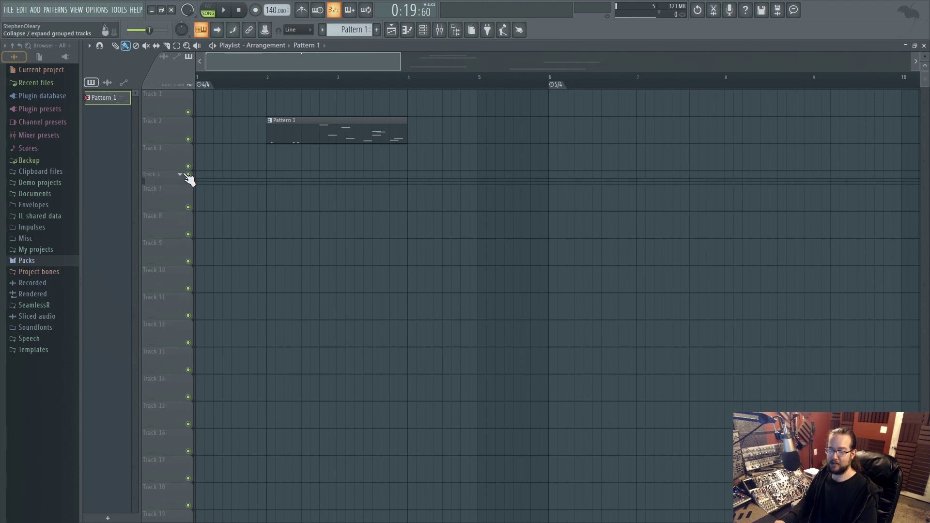
Turn on 'Hide collapsed grouped tracks' in the playlist options and confirm with Yes
{"action": "left_click", "coordinate": [90, 45]}
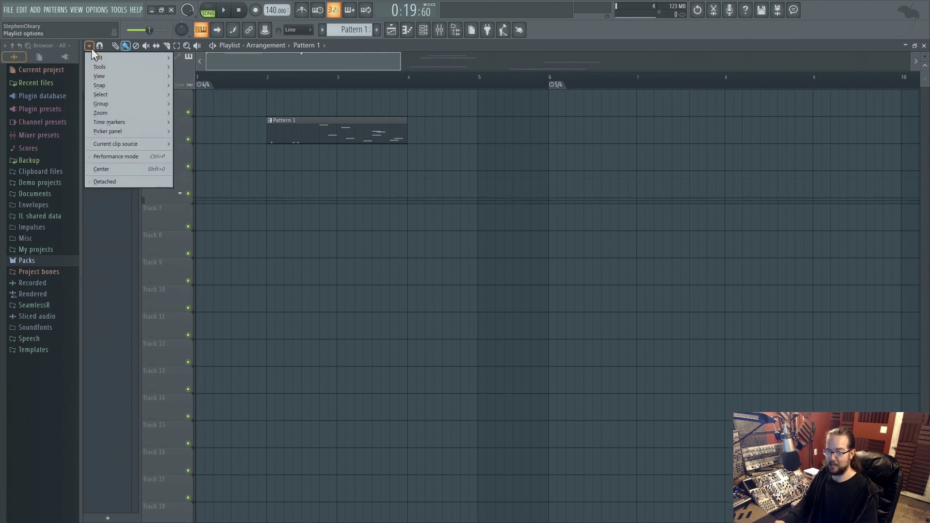
{"action": "mouse_move", "coordinate": [135, 77]}
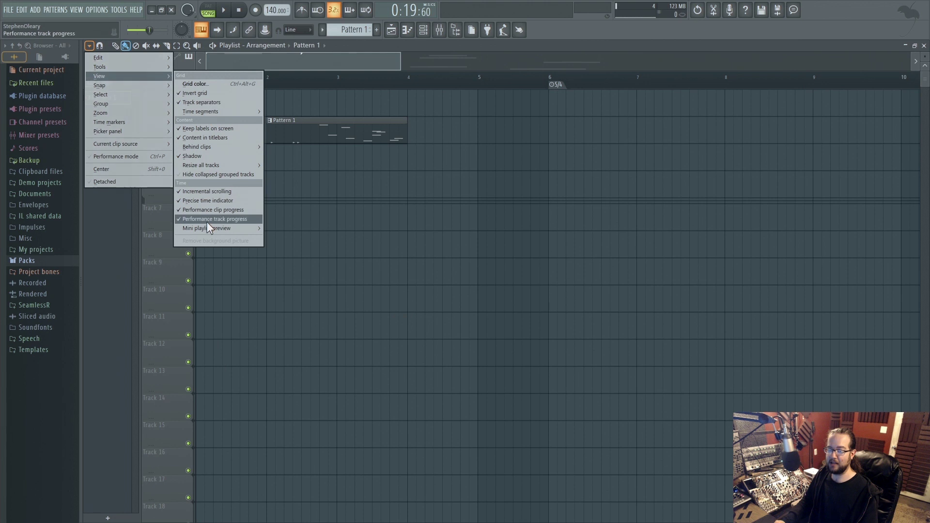
{"action": "left_click", "coordinate": [225, 173]}
{"action": "left_click", "coordinate": [542, 309]}
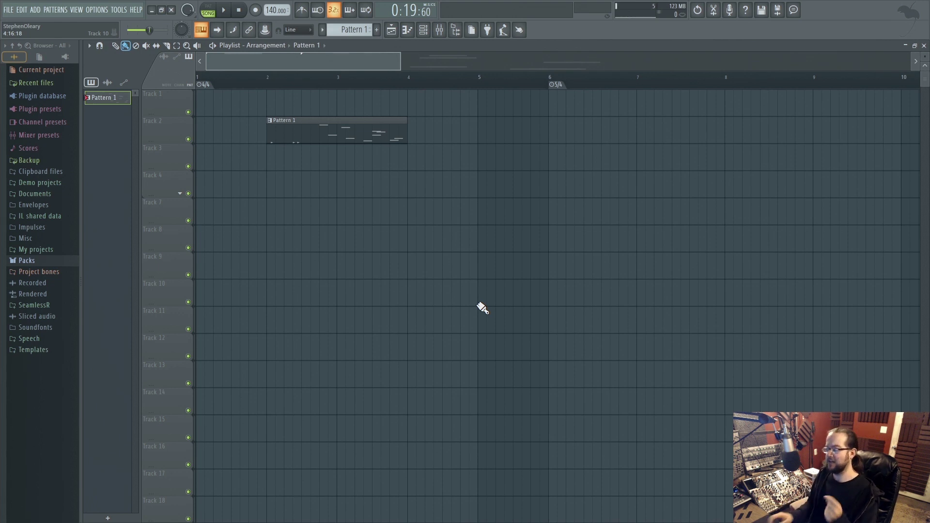
Open the mixer on the Sub track through the channel rack's Sub patcher
{"action": "left_click", "coordinate": [423, 30]}
{"action": "left_click", "coordinate": [409, 178]}
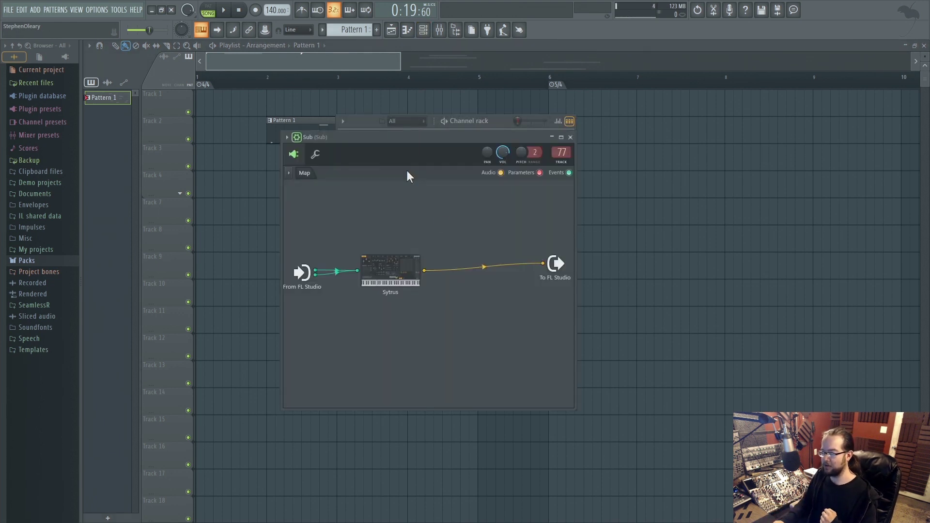
{"action": "left_click", "coordinate": [562, 153]}
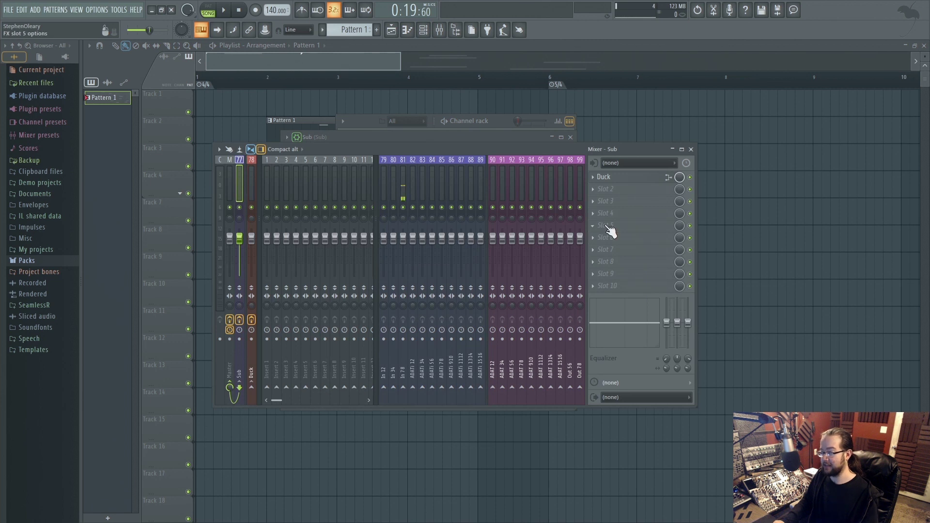
Load Maximus into the Sub insert's second effect slot after Duck
{"action": "left_click", "coordinate": [618, 184]}
{"action": "key", "text": "Escape"}
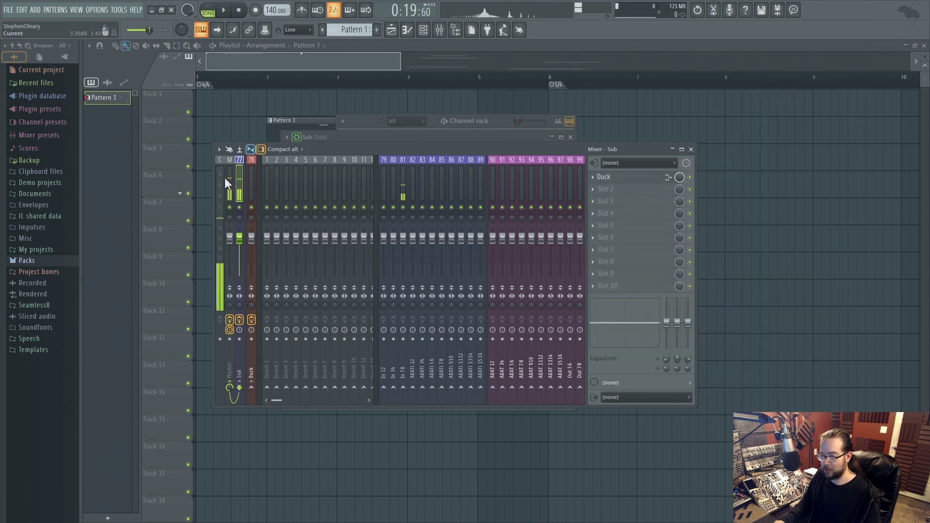
{"action": "left_click", "coordinate": [601, 201]}
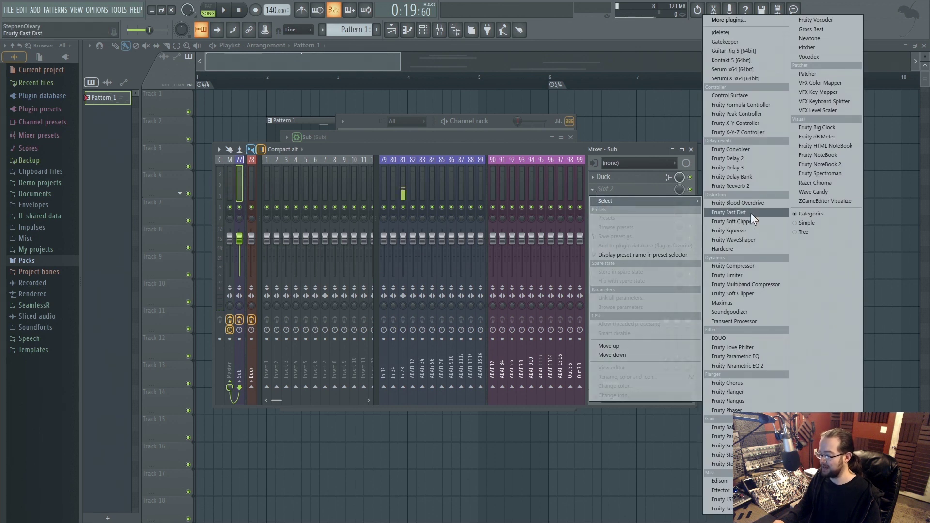
{"action": "left_click", "coordinate": [740, 301]}
Enlarge the Maximus window, raise its attack to 3.74 ms, and freeze its monitor
{"action": "left_click_drag", "start_coordinate": [341, 155], "coordinate": [480, 112]}
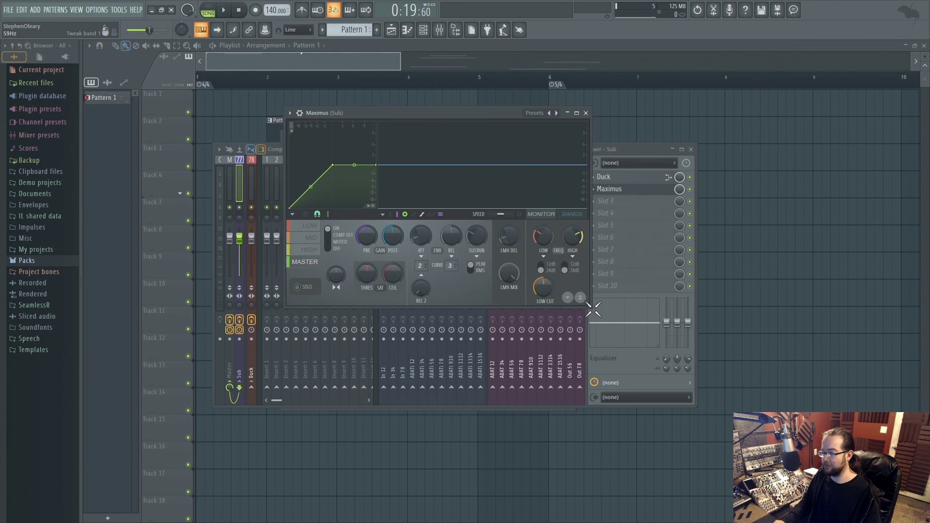
{"action": "left_click_drag", "start_coordinate": [589, 306], "coordinate": [707, 370]}
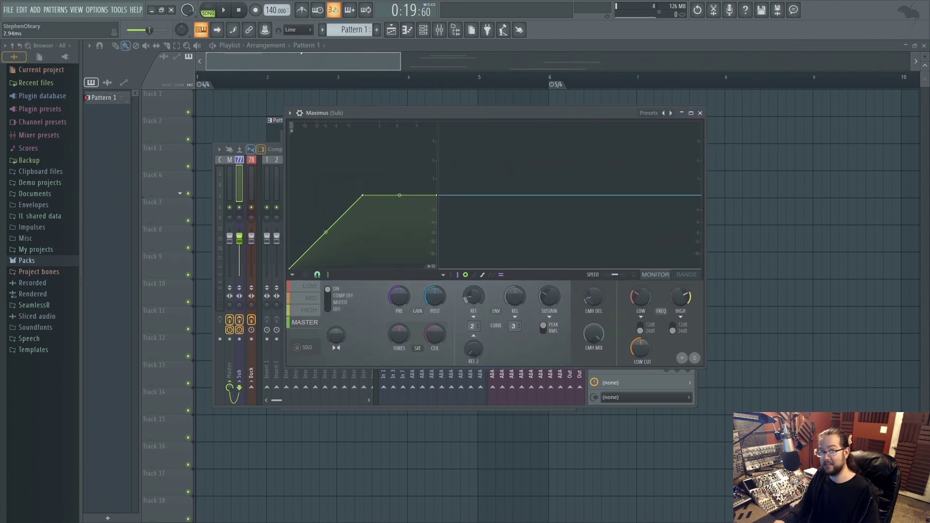
{"action": "left_click_drag", "start_coordinate": [480, 299], "coordinate": [479, 287]}
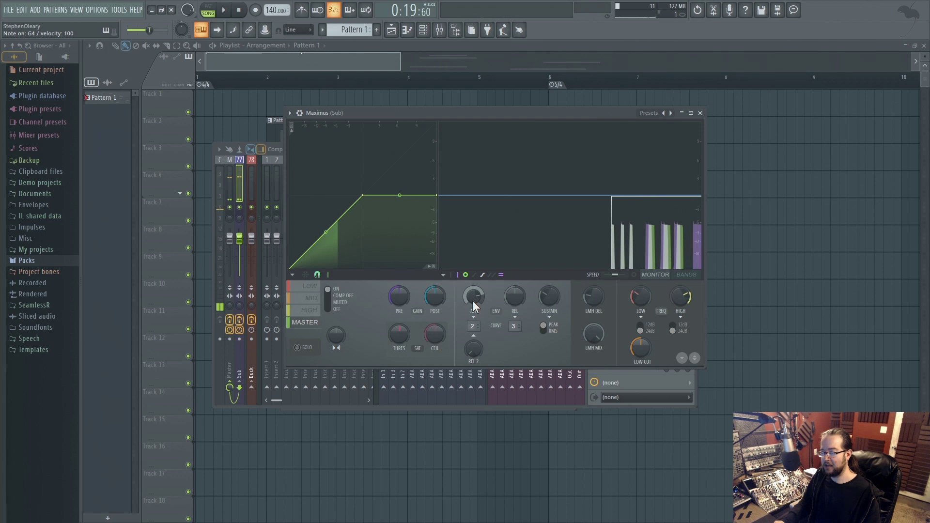
{"action": "left_click", "coordinate": [625, 226]}
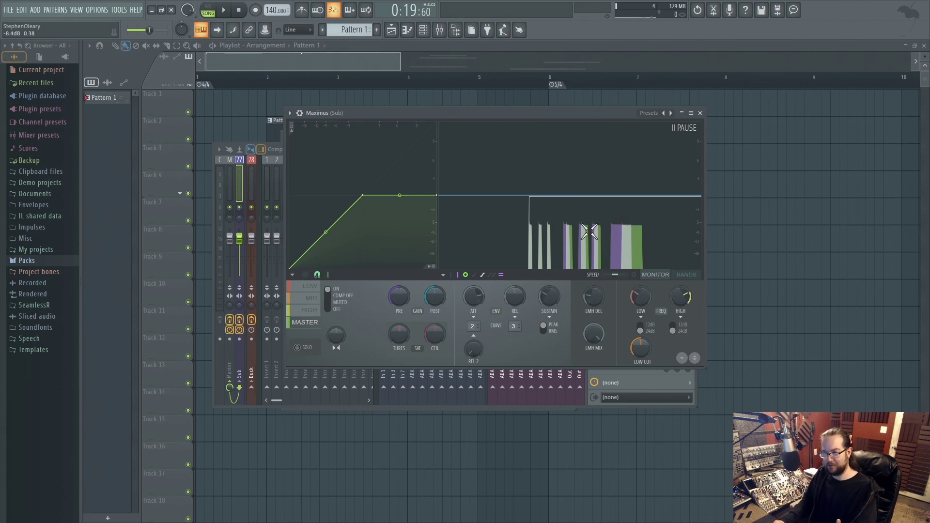
Close Maximus, lower its mix level to 22%, and show inserts 1–32
{"action": "left_click", "coordinate": [700, 113]}
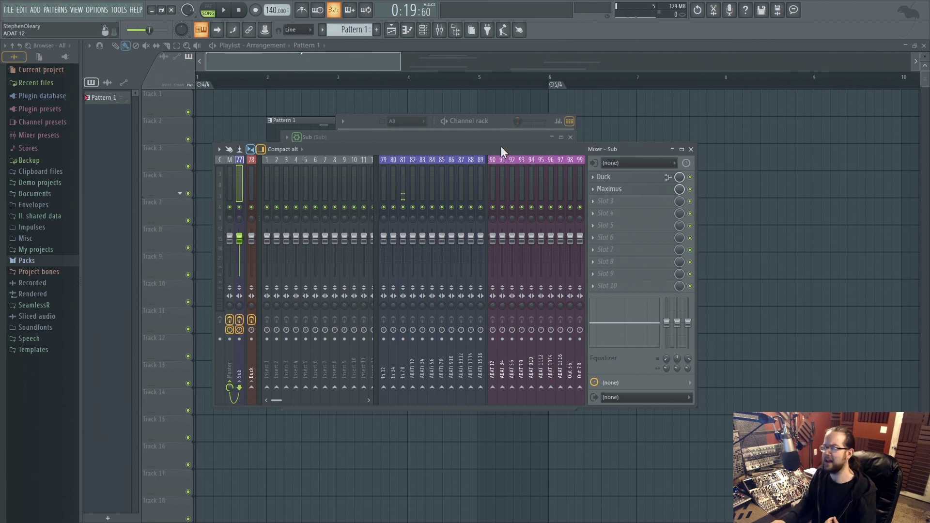
{"action": "mouse_move", "coordinate": [680, 189]}
{"action": "left_mouse_down"}
{"action": "mouse_move", "coordinate": [680, 213]}
{"action": "mouse_move", "coordinate": [680, 184]}
{"action": "left_mouse_up"}
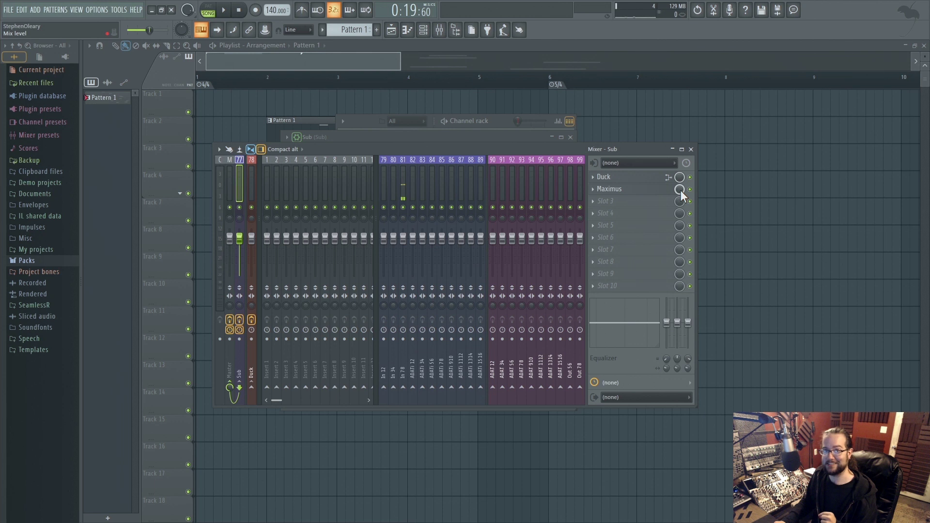
{"action": "mouse_move", "coordinate": [680, 191]}
{"action": "left_mouse_down"}
{"action": "mouse_move", "coordinate": [680, 221]}
{"action": "mouse_move", "coordinate": [681, 188]}
{"action": "left_mouse_up"}
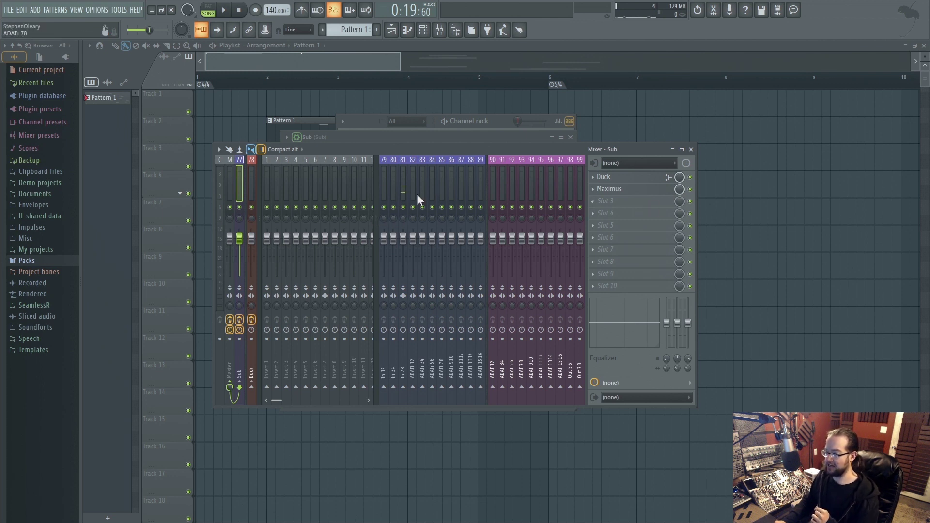
{"action": "left_click", "coordinate": [377, 191]}
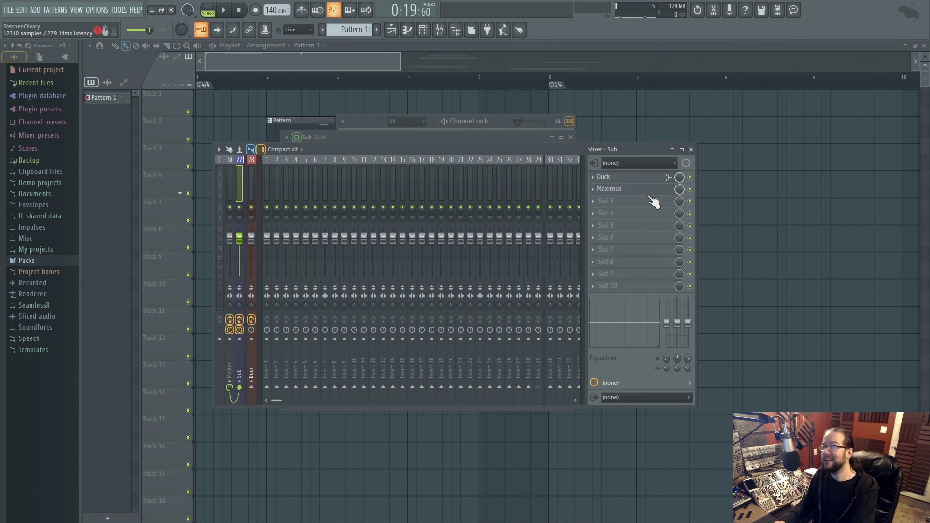
Close and reopen the mixer, then scroll it right toward the higher inserts
{"action": "left_click", "coordinate": [691, 149]}
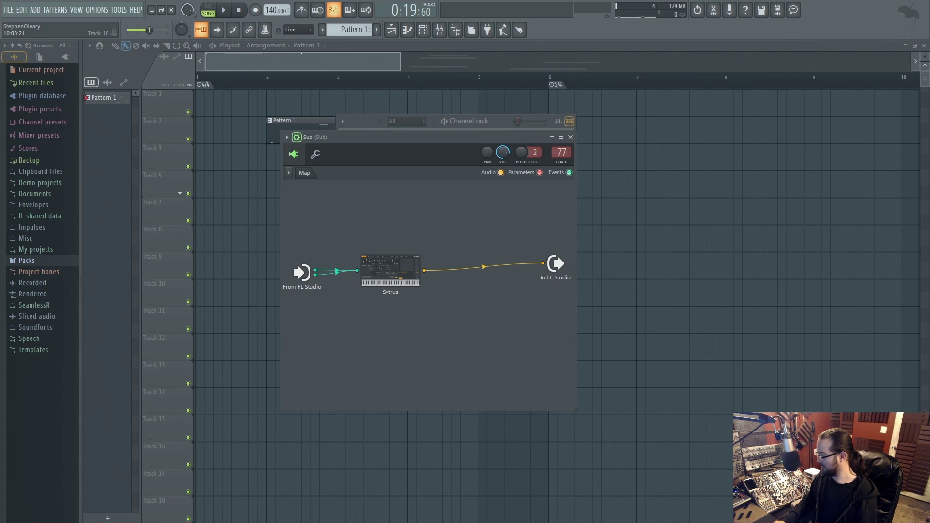
{"action": "left_click", "coordinate": [440, 29]}
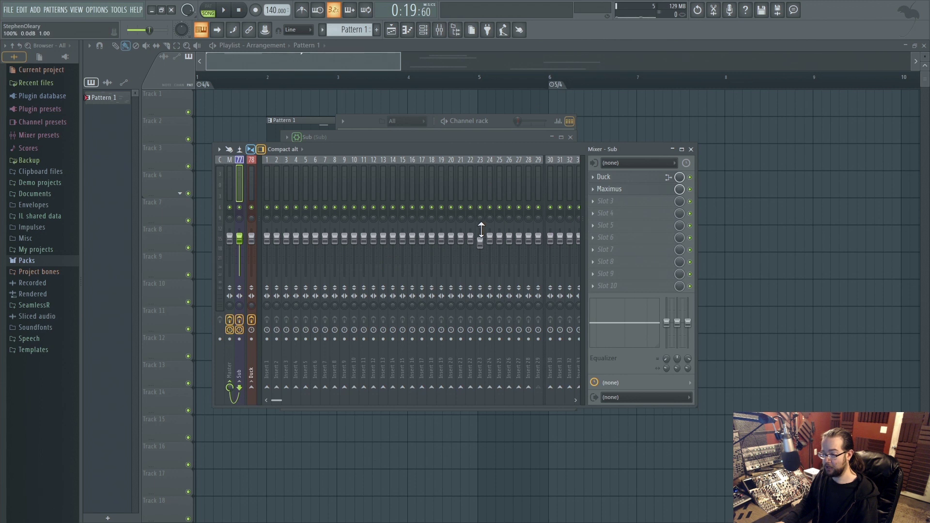
{"action": "scroll", "coordinate": [581, 203], "scroll_direction": "down", "scroll_amount": 3}
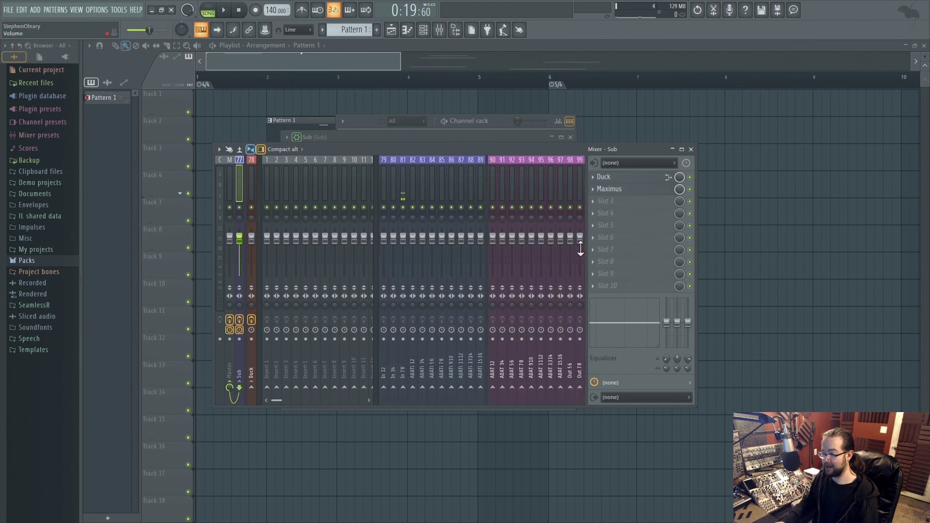
{"action": "scroll", "coordinate": [378, 203], "scroll_direction": "up", "scroll_amount": 3}
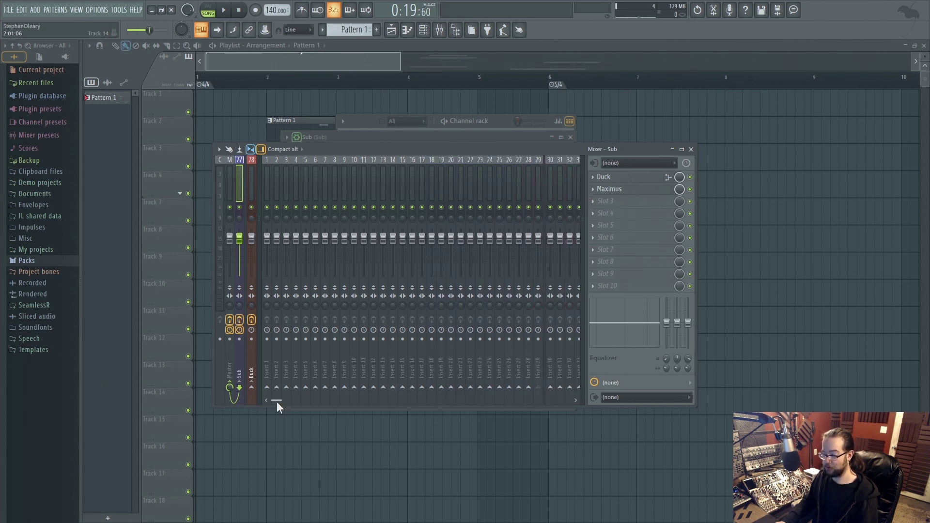
{"action": "left_click_drag", "start_coordinate": [277, 402], "coordinate": [602, 405]}
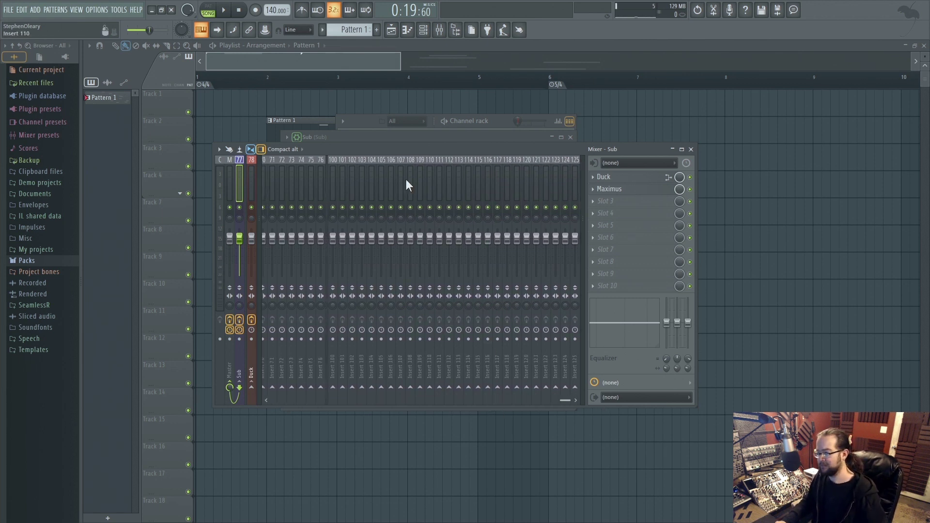
Switch the mixer layout to Compact 2 and select Insert 101
{"action": "left_click", "coordinate": [298, 149]}
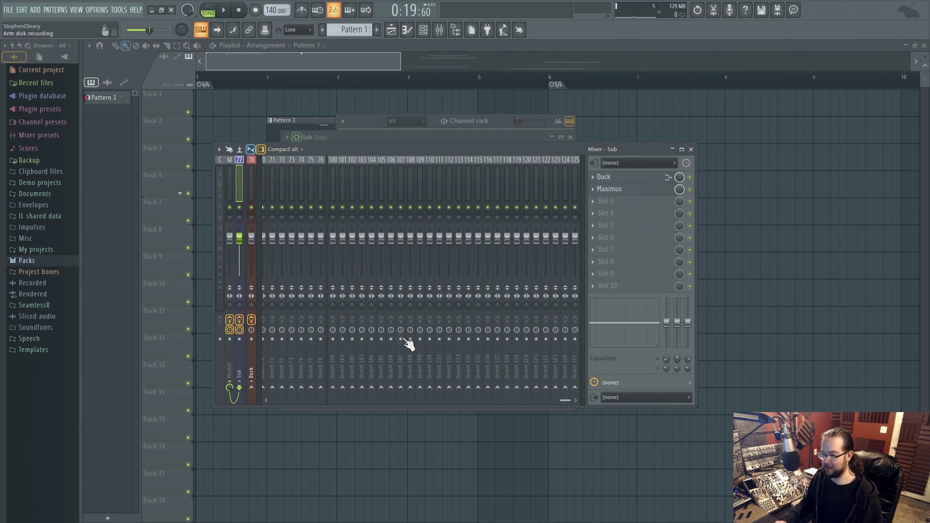
{"action": "left_click", "coordinate": [282, 151]}
{"action": "left_click", "coordinate": [283, 170]}
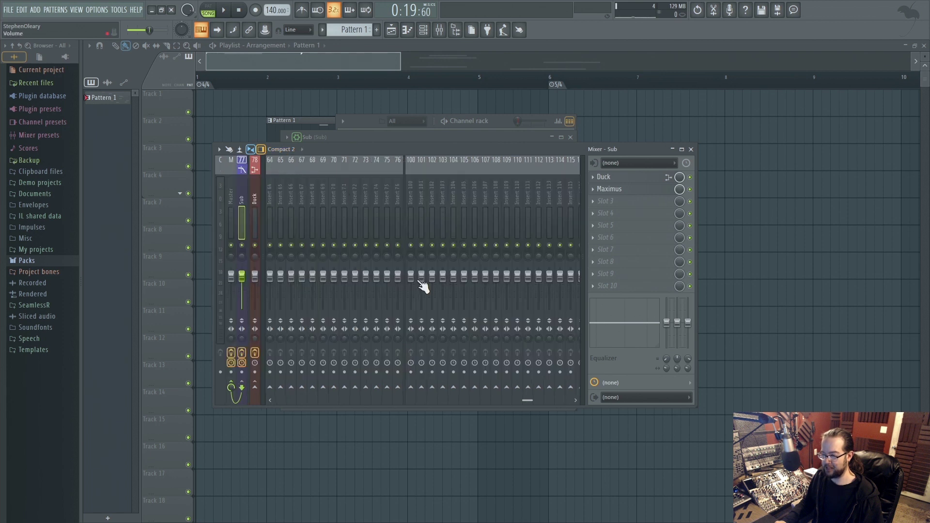
{"action": "left_click", "coordinate": [299, 154]}
{"action": "left_click", "coordinate": [300, 148]}
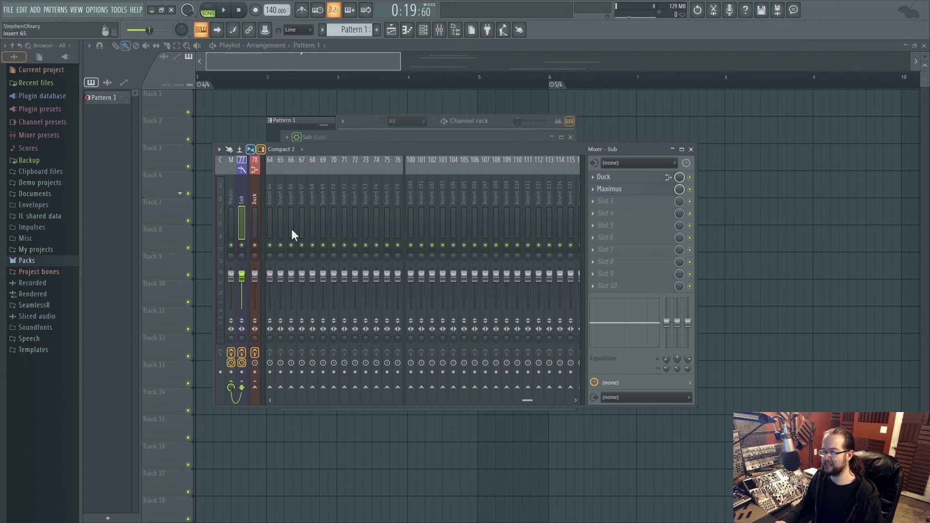
{"action": "left_click", "coordinate": [419, 186]}
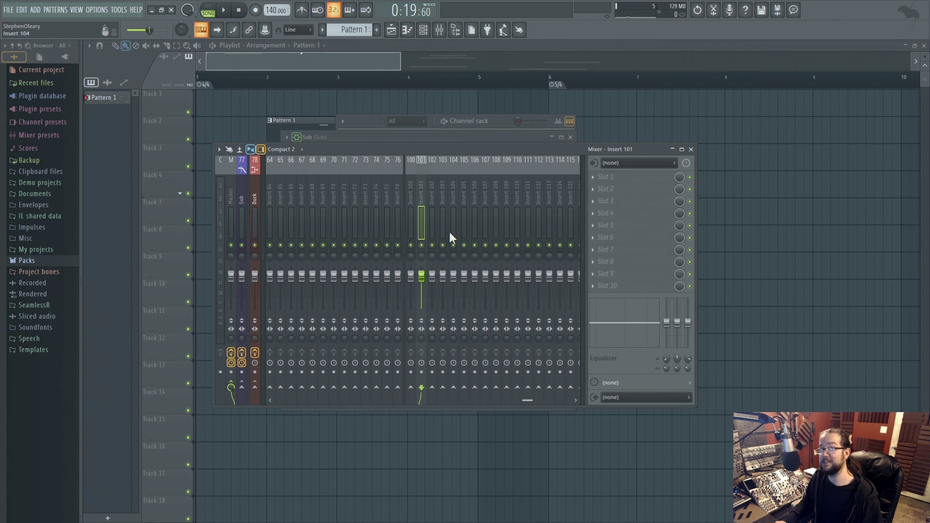
{"action": "left_click", "coordinate": [105, 10]}
{"action": "left_click", "coordinate": [109, 34]}
{"action": "left_click", "coordinate": [396, 132]}
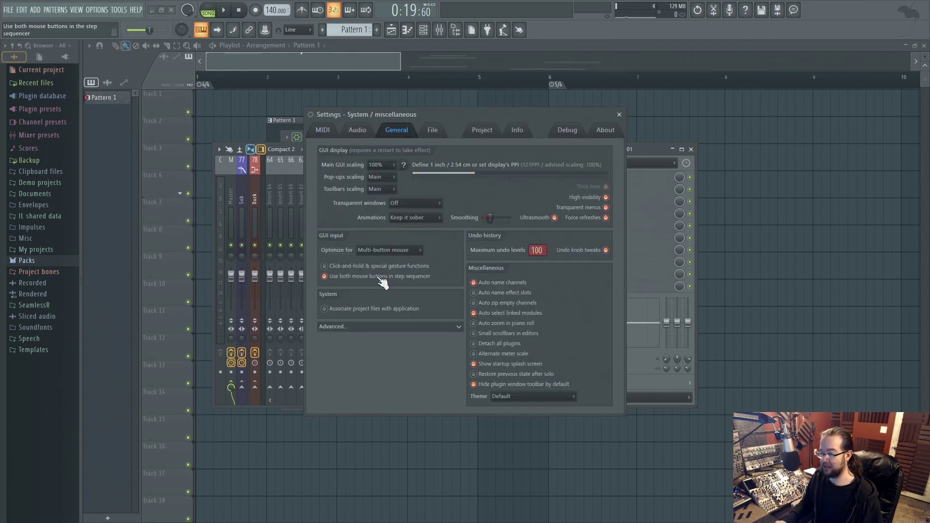
{"action": "scroll", "coordinate": [419, 353], "scroll_direction": "down", "scroll_amount": 2}
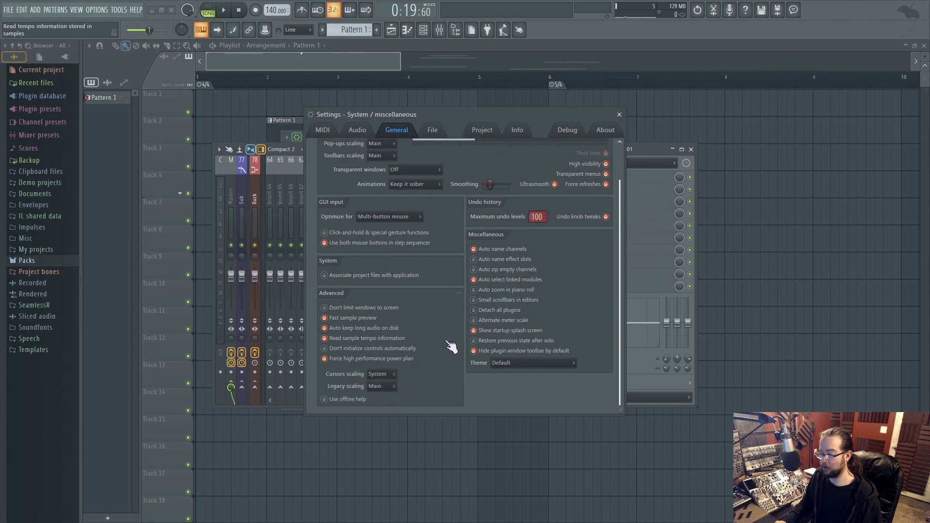
{"action": "scroll", "coordinate": [421, 349], "scroll_direction": "up", "scroll_amount": 2}
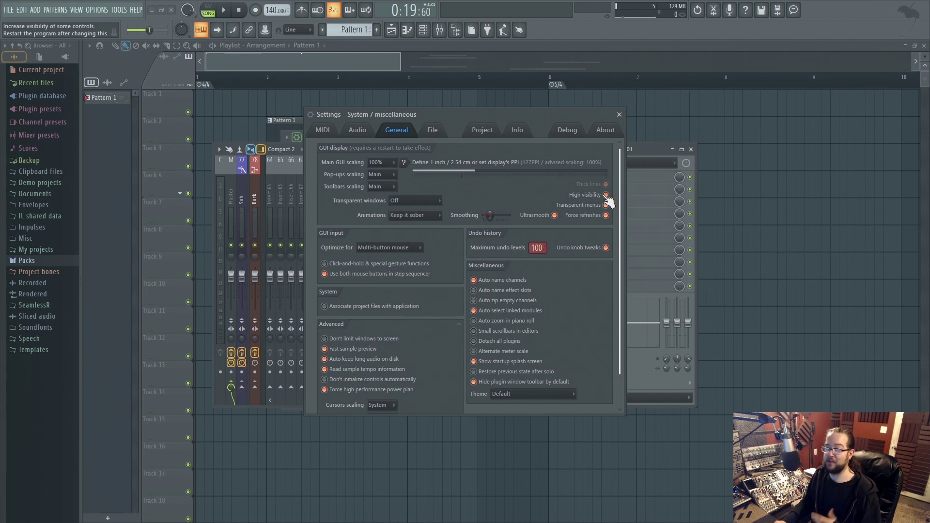
{"action": "left_click", "coordinate": [619, 114]}
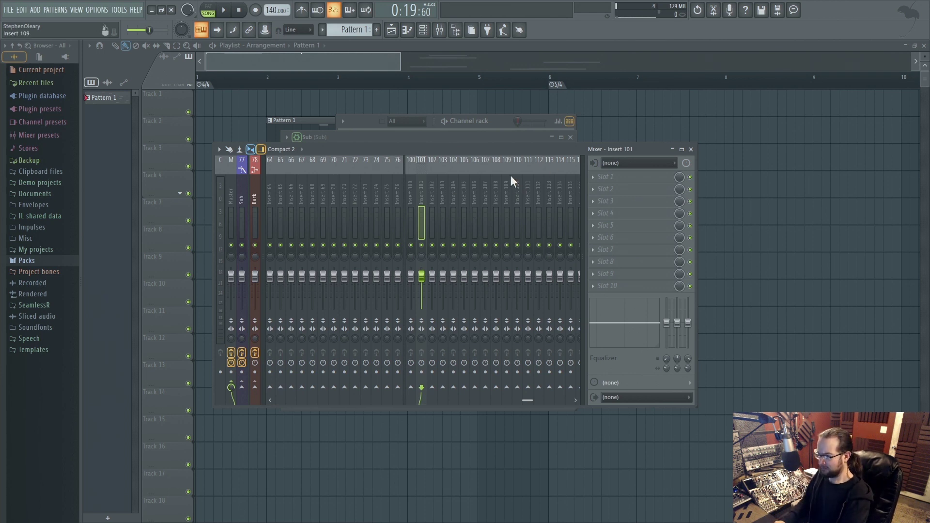
Close the mixer and add VFX Level Scaler to the Sub patcher from the plugin picker
{"action": "left_click", "coordinate": [690, 150]}
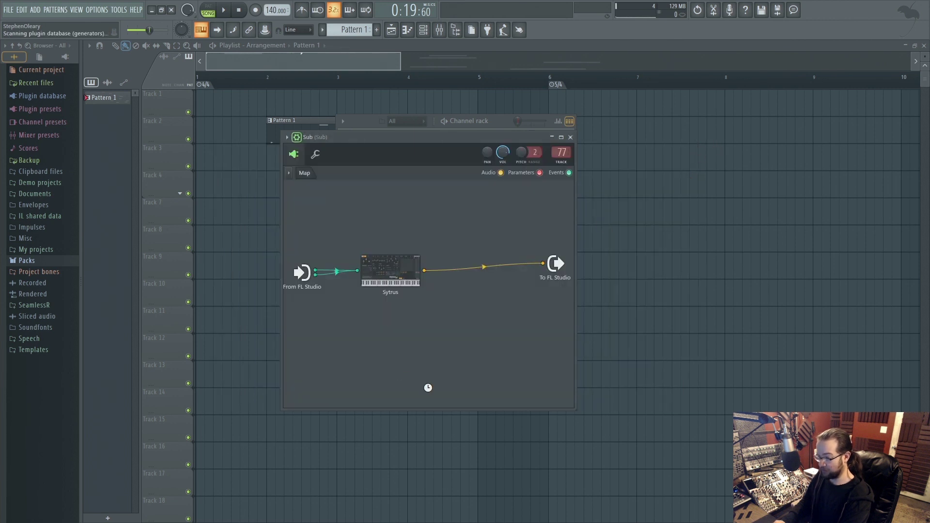
{"action": "key", "text": "F8"}
{"action": "left_click_drag", "start_coordinate": [368, 387], "coordinate": [329, 292]}
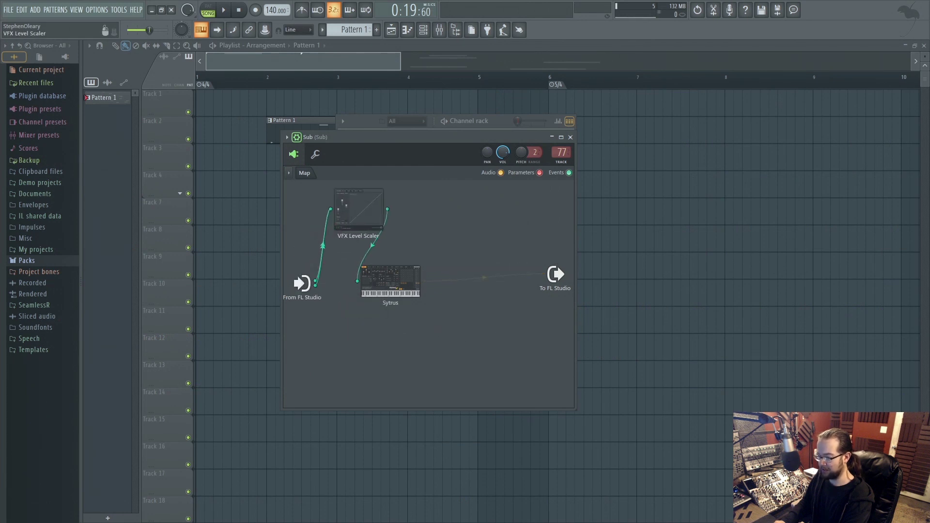
Open VFX Level Scaler and review its Velocity, Release, Pitch and Mod X pages
{"action": "left_click", "coordinate": [343, 218]}
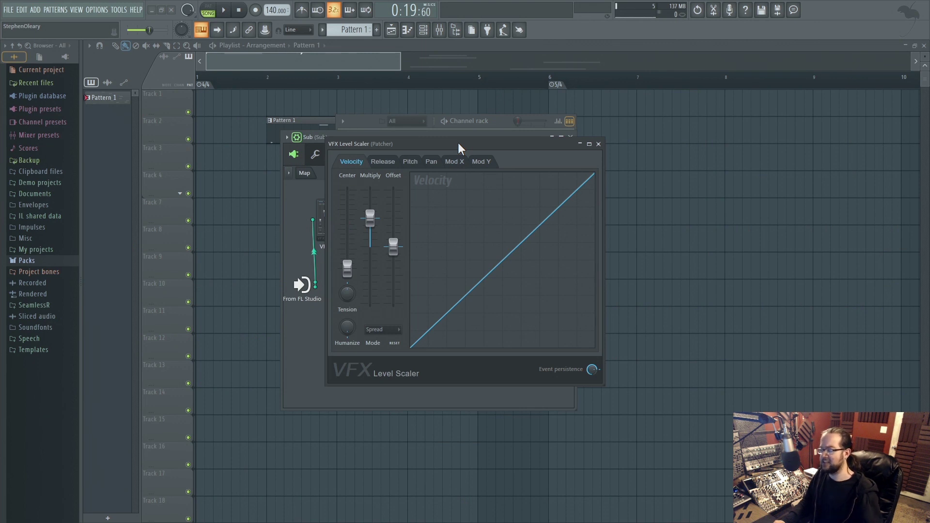
{"action": "left_click_drag", "start_coordinate": [458, 143], "coordinate": [595, 111]}
{"action": "left_click", "coordinate": [525, 131]}
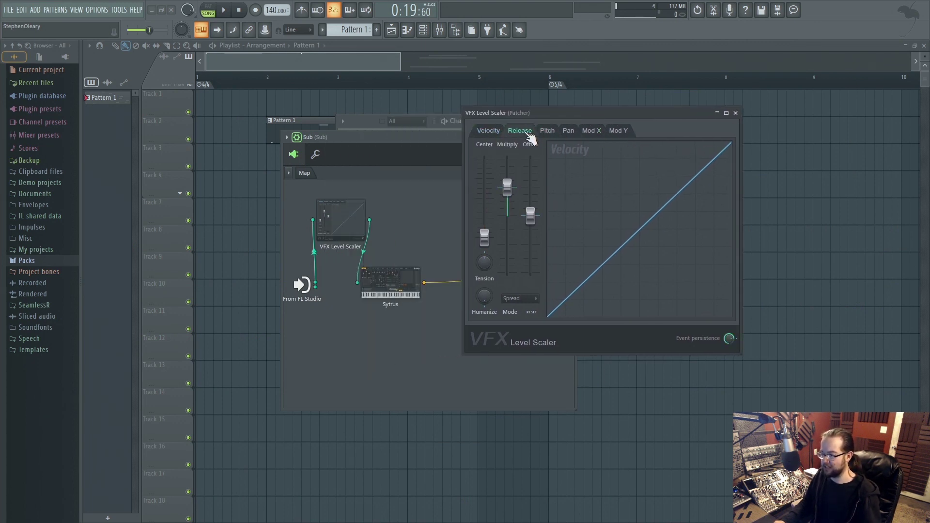
{"action": "left_click", "coordinate": [547, 131]}
{"action": "left_click", "coordinate": [591, 131]}
{"action": "left_click", "coordinate": [490, 133]}
{"action": "left_click_drag", "start_coordinate": [574, 110], "coordinate": [574, 129]}
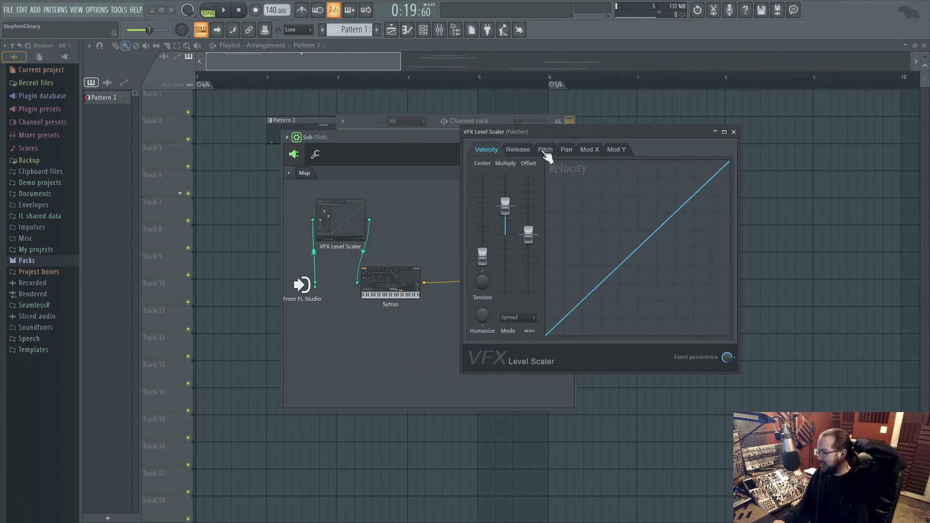
In Sytrus, browse the operator's modulation targets and show pitch's key-mapping curve
{"action": "left_click", "coordinate": [387, 281]}
{"action": "left_click", "coordinate": [318, 224]}
{"action": "left_click", "coordinate": [355, 224]}
{"action": "left_click", "coordinate": [466, 225]}
{"action": "left_click", "coordinate": [355, 224]}
{"action": "left_click", "coordinate": [392, 225]}
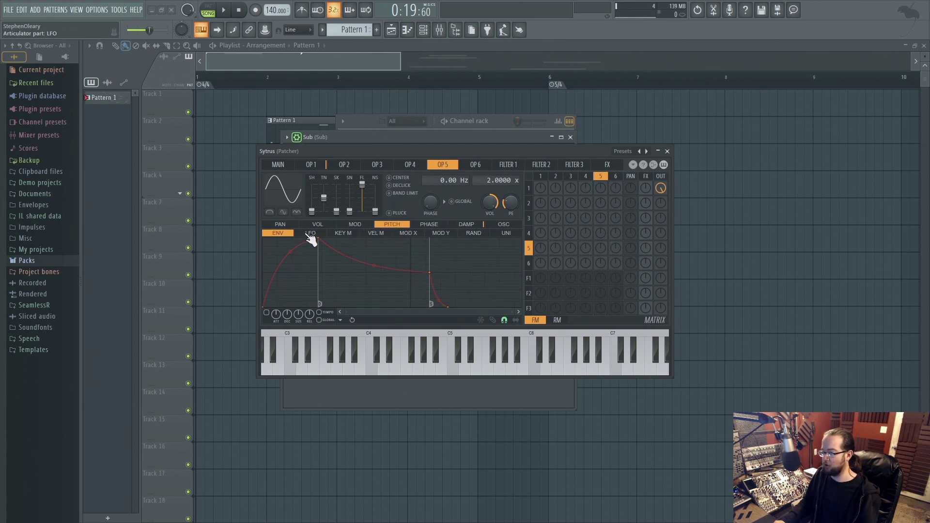
{"action": "left_click", "coordinate": [311, 233]}
{"action": "left_click", "coordinate": [440, 234]}
{"action": "left_click", "coordinate": [406, 233]}
{"action": "left_click", "coordinate": [343, 233]}
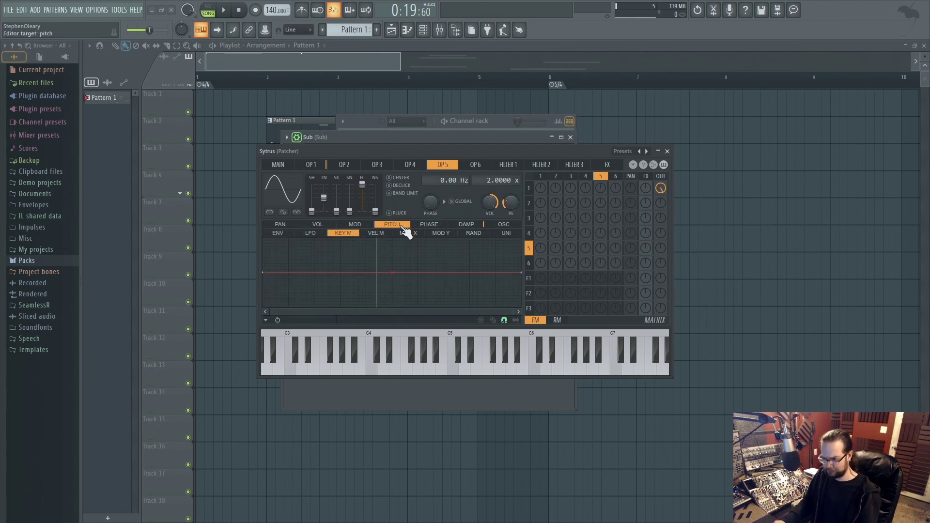
{"action": "left_click", "coordinate": [655, 151]}
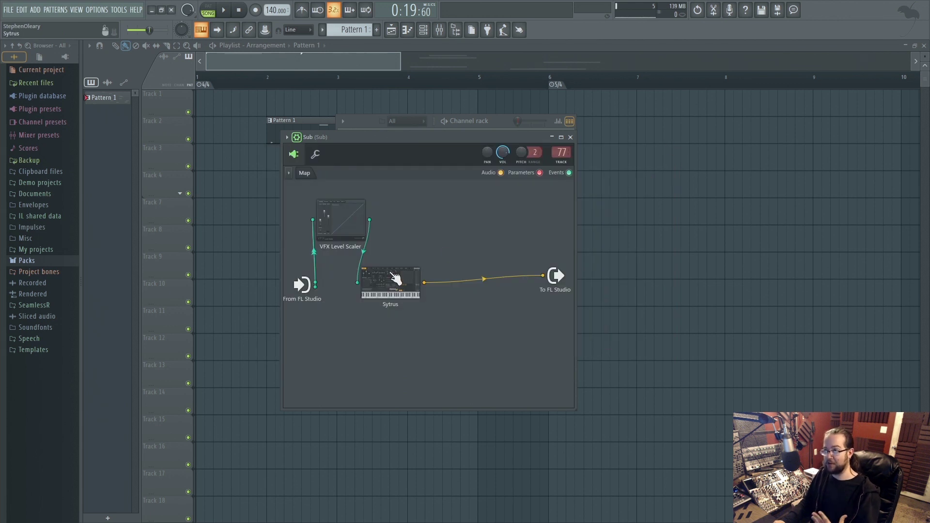
Reposition and close the VFX Level Scaler window, then open the plugin picker with F8
{"action": "left_click", "coordinate": [343, 226]}
{"action": "left_click_drag", "start_coordinate": [600, 134], "coordinate": [594, 134]}
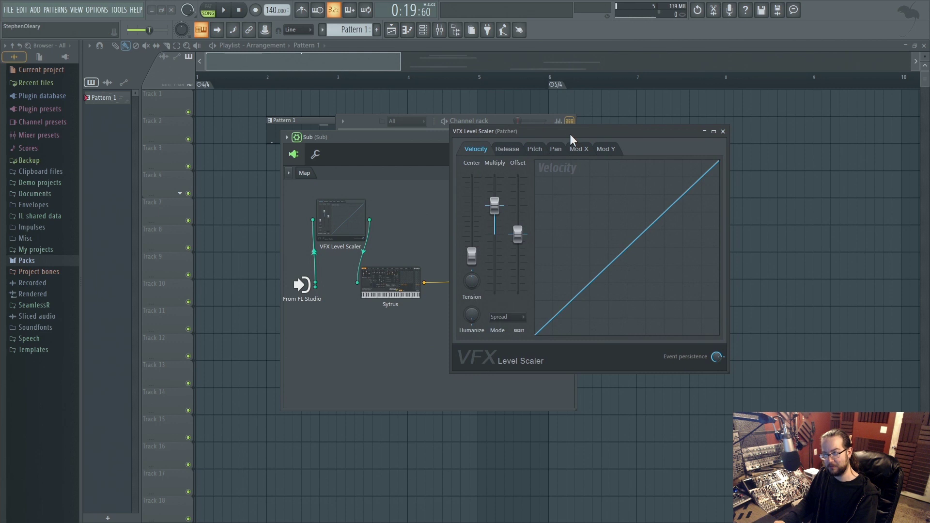
{"action": "left_click_drag", "start_coordinate": [570, 134], "coordinate": [537, 149]}
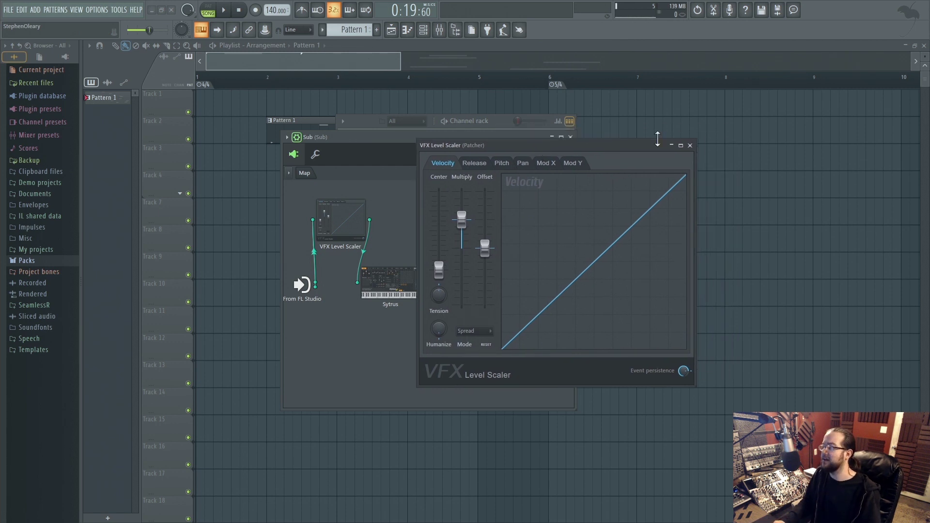
{"action": "left_click", "coordinate": [690, 145]}
{"action": "key", "text": "F8"}
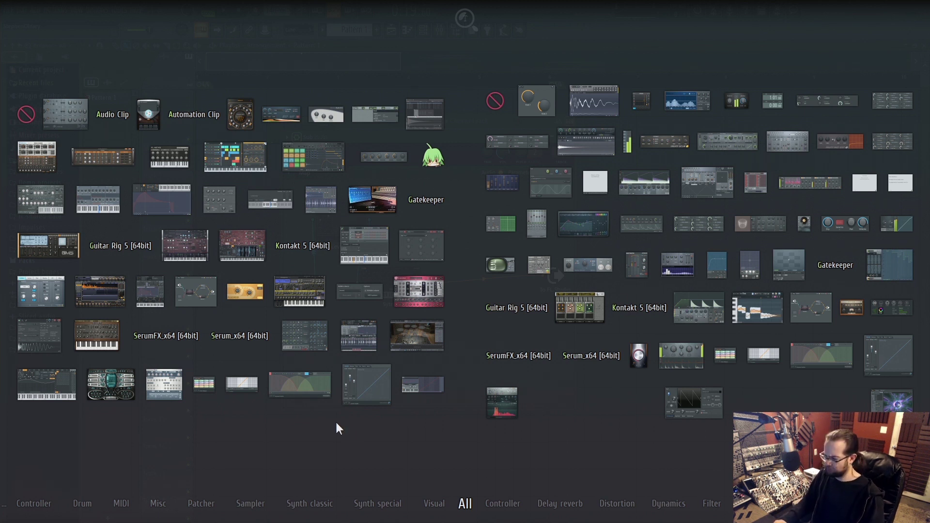
Add Fruity Reeverb 2 to the Sub patcher, wired between Sytrus and the FL Studio output
{"action": "left_click_drag", "start_coordinate": [777, 228], "coordinate": [484, 220]}
{"action": "left_click_drag", "start_coordinate": [542, 275], "coordinate": [444, 218]}
{"action": "left_click_drag", "start_coordinate": [503, 219], "coordinate": [542, 275]}
{"action": "left_click", "coordinate": [490, 217]}
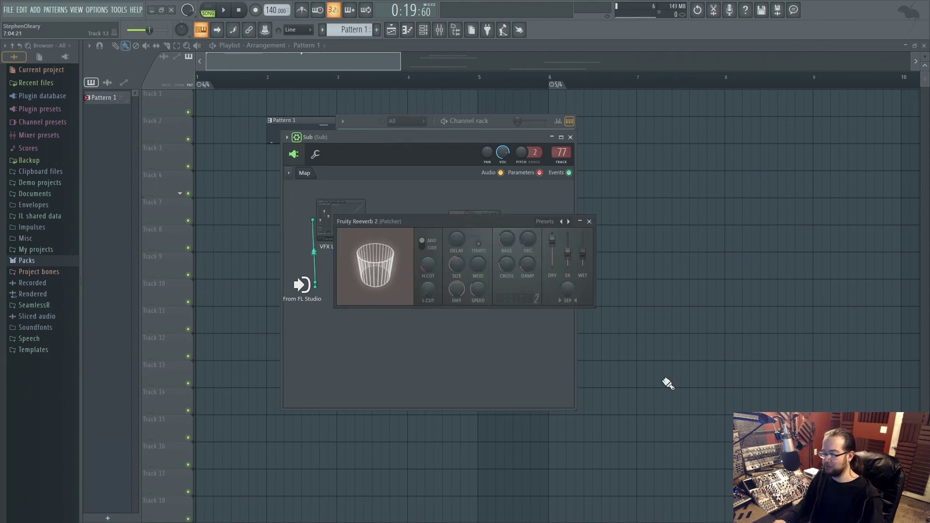
{"action": "left_click_drag", "start_coordinate": [490, 221], "coordinate": [586, 201]}
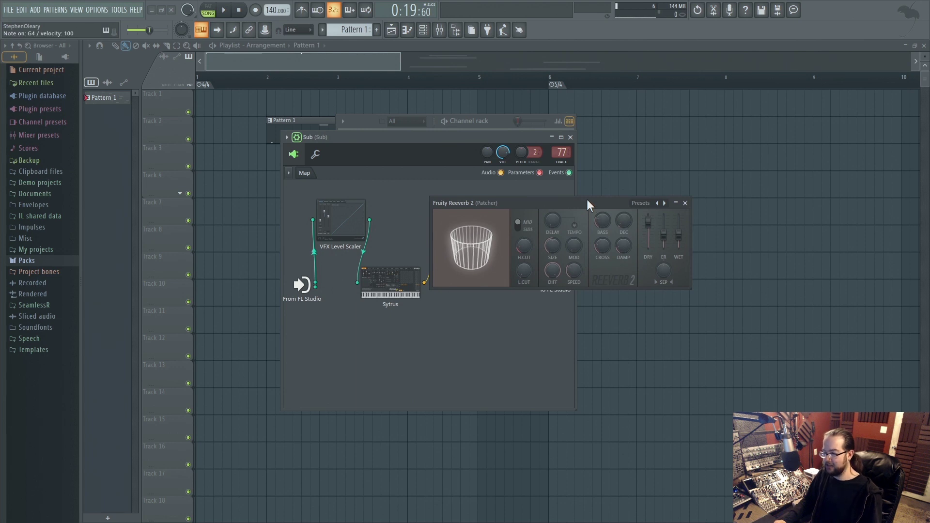
Set Reeverb 2's modulation speed to 100% and depth to 32%, then close both windows
{"action": "left_click", "coordinate": [439, 30]}
{"action": "left_click", "coordinate": [685, 203]}
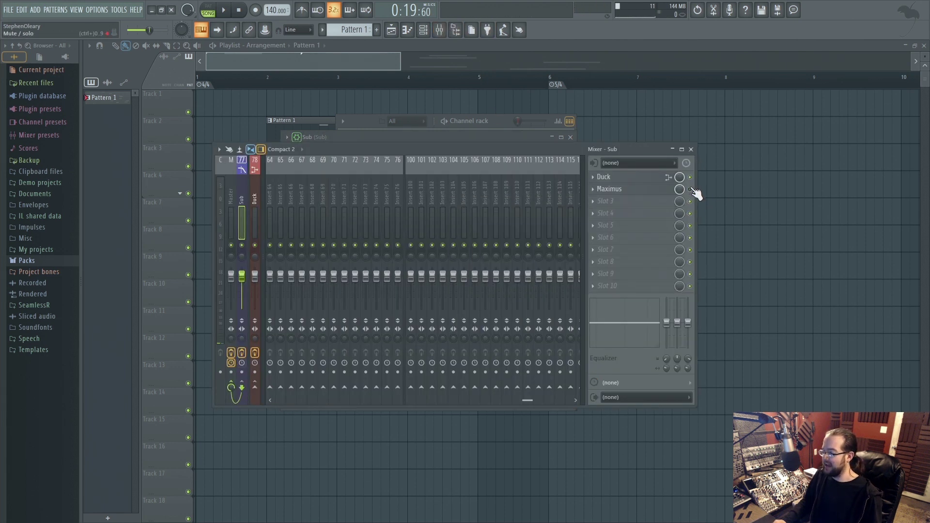
{"action": "left_click", "coordinate": [487, 136]}
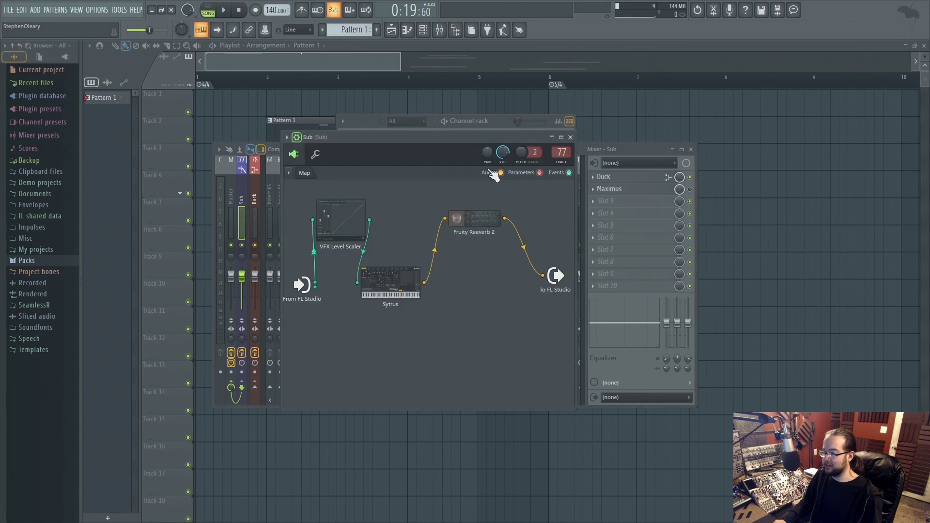
{"action": "left_click", "coordinate": [467, 220]}
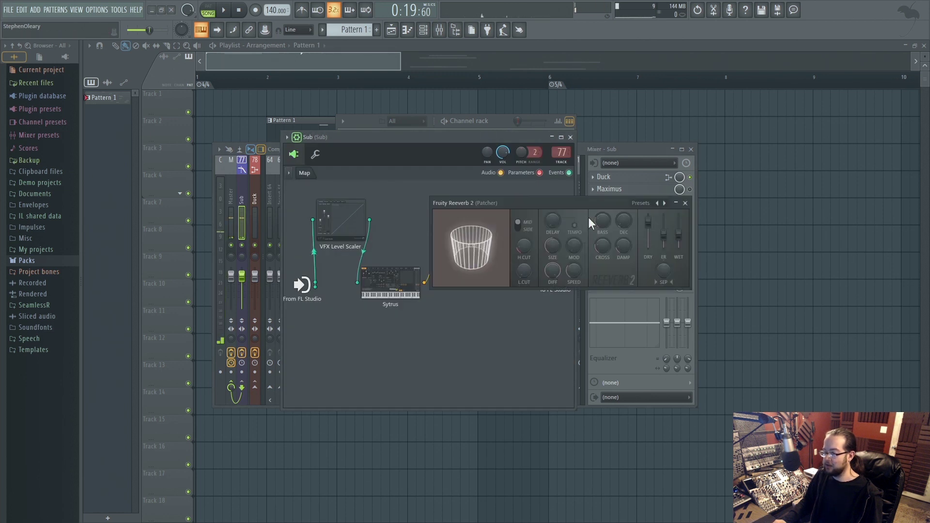
{"action": "left_click_drag", "start_coordinate": [573, 244], "coordinate": [573, 233]}
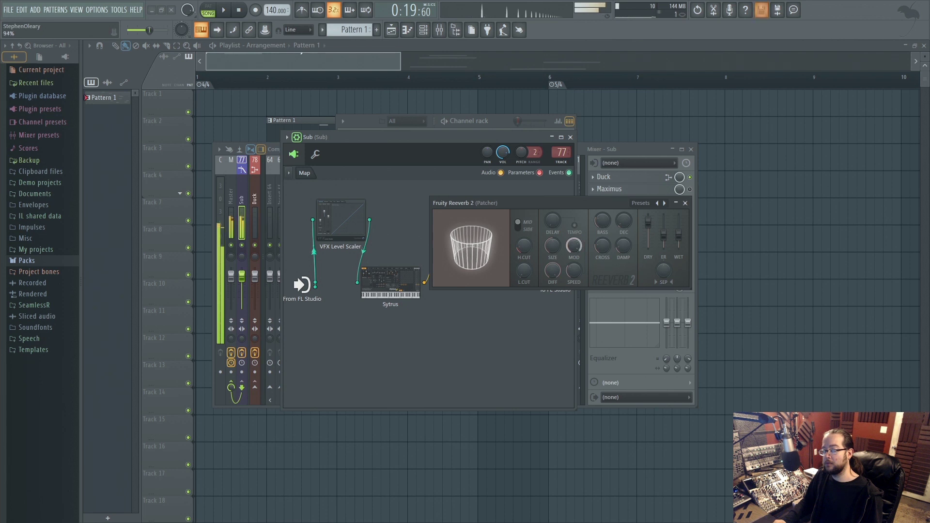
{"action": "mouse_move", "coordinate": [574, 272]}
{"action": "left_mouse_down"}
{"action": "mouse_move", "coordinate": [573, 252]}
{"action": "mouse_move", "coordinate": [573, 272]}
{"action": "left_mouse_up"}
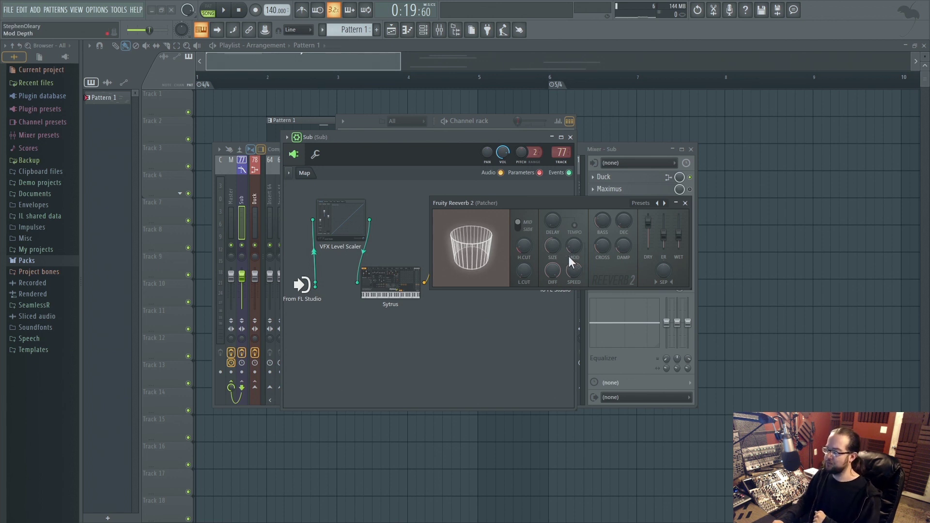
{"action": "mouse_move", "coordinate": [574, 246]}
{"action": "left_mouse_down"}
{"action": "mouse_move", "coordinate": [573, 233]}
{"action": "mouse_move", "coordinate": [575, 243]}
{"action": "left_mouse_up"}
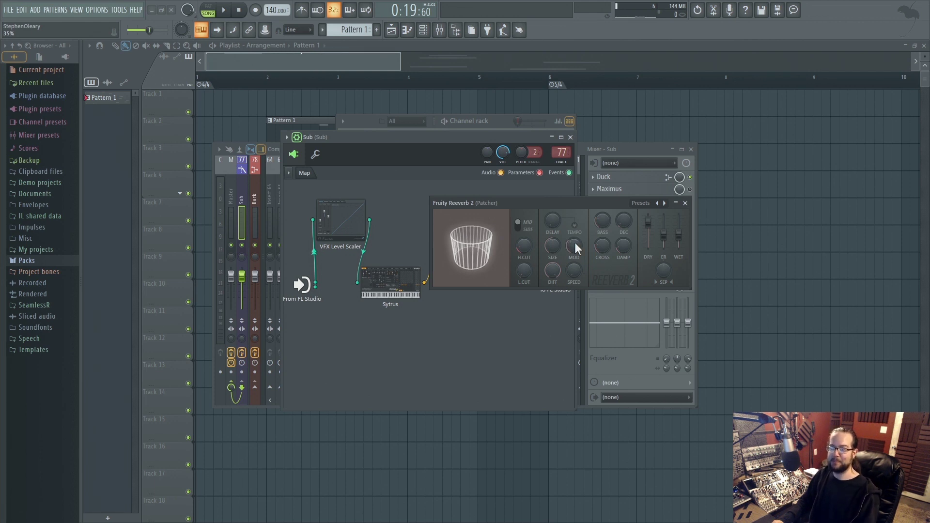
{"action": "left_click", "coordinate": [684, 203]}
{"action": "left_click", "coordinate": [570, 138]}
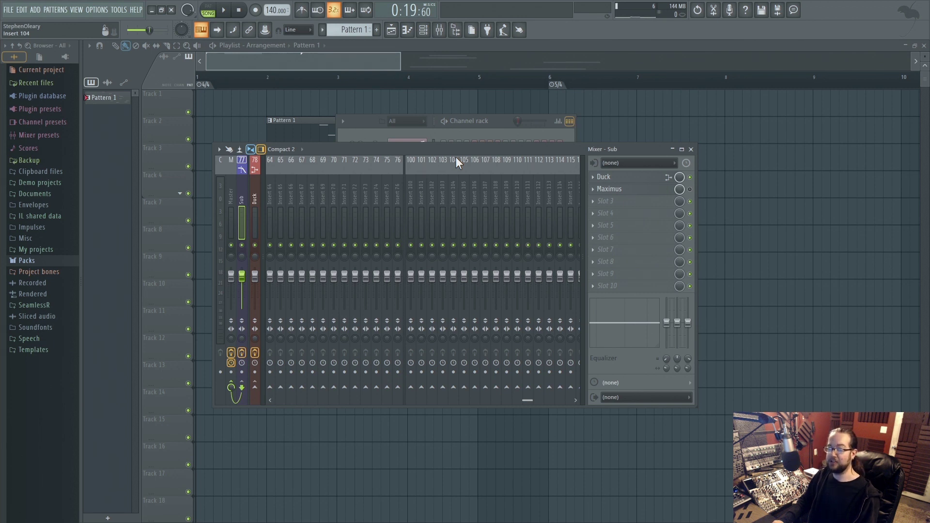
Dump the last 30 minutes of the score log into Pattern 2 from the Tools menu
{"action": "left_click", "coordinate": [121, 9]}
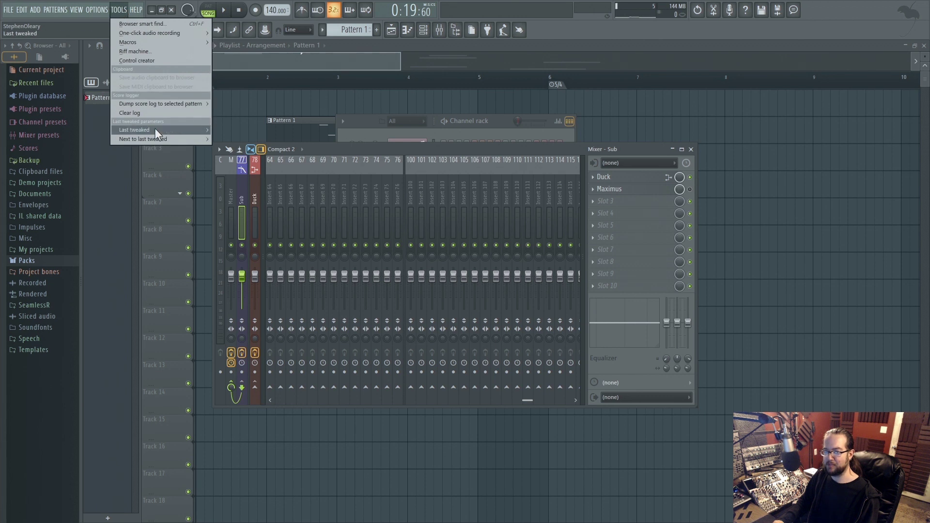
{"action": "mouse_move", "coordinate": [155, 43]}
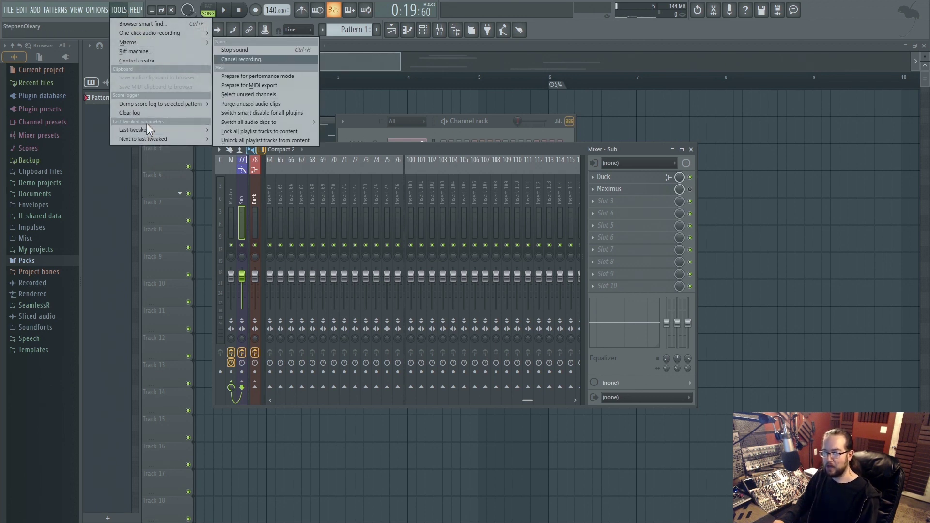
{"action": "mouse_move", "coordinate": [161, 105]}
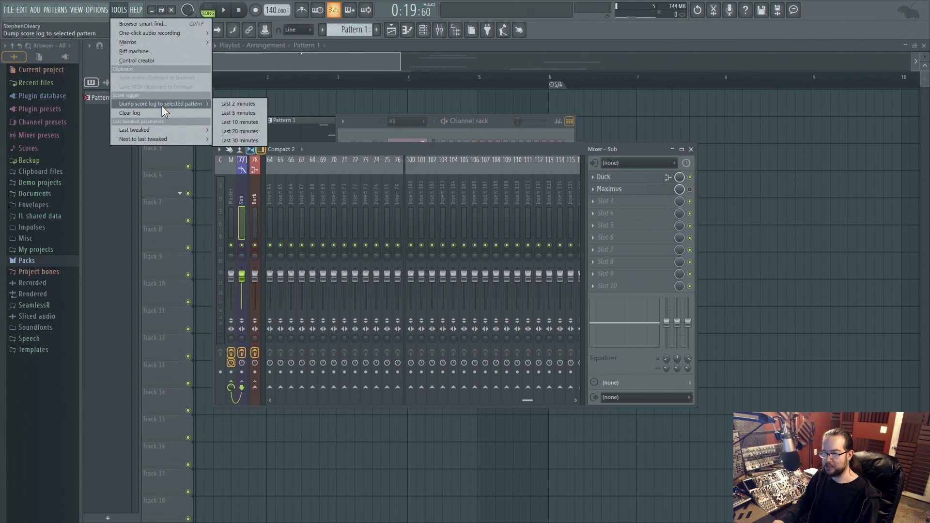
{"action": "left_click", "coordinate": [506, 129]}
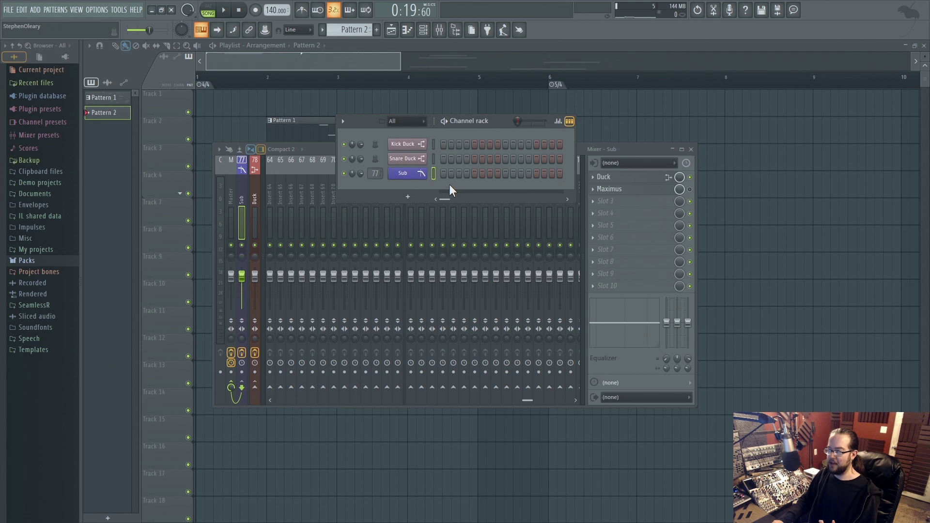
{"action": "left_click", "coordinate": [119, 10]}
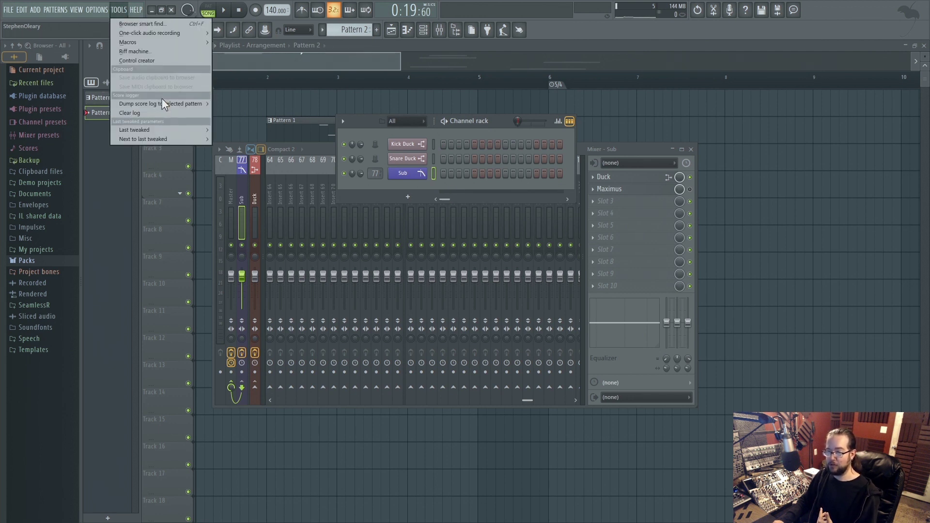
{"action": "mouse_move", "coordinate": [164, 101]}
{"action": "left_click", "coordinate": [247, 140]}
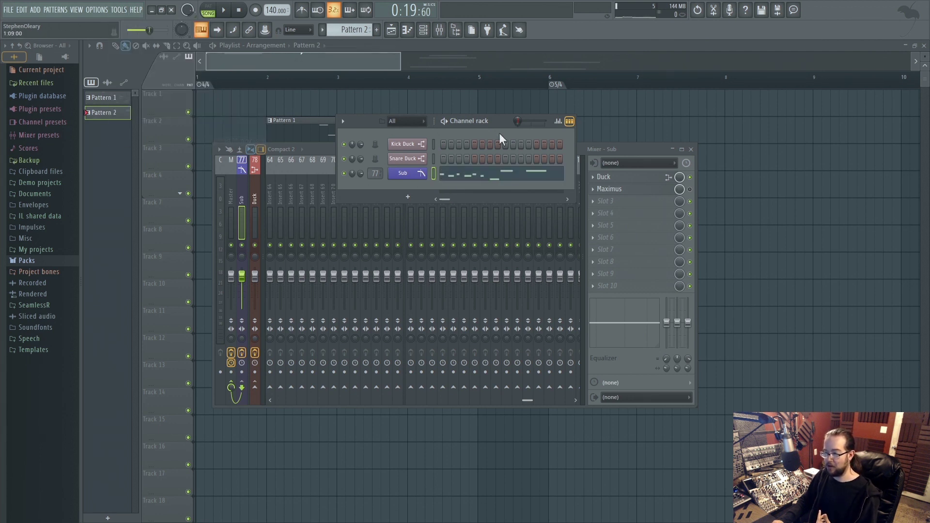
Open the Sub channel's dumped notes in the piano roll and zoom out across all 22 bars
{"action": "left_click", "coordinate": [486, 179]}
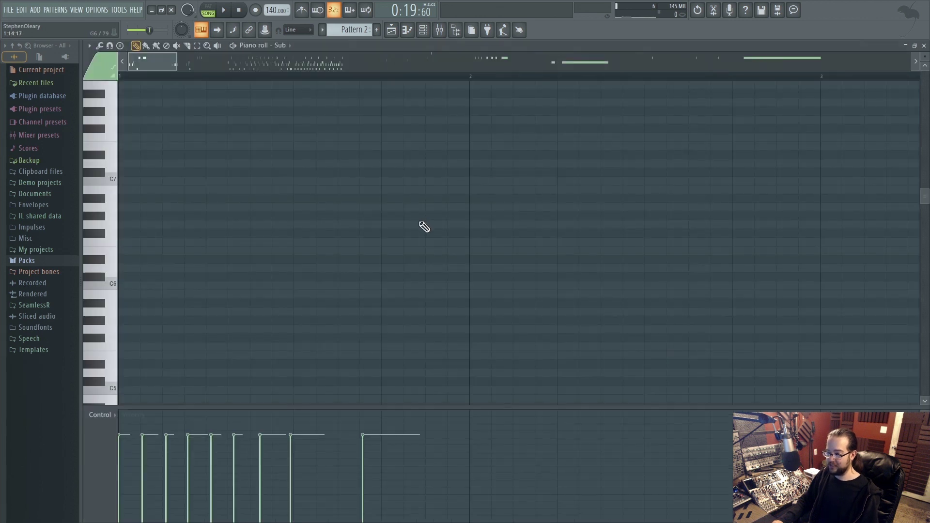
{"action": "scroll", "coordinate": [412, 222], "scroll_direction": "down", "scroll_amount": 2}
{"action": "left_click_drag", "start_coordinate": [158, 70], "coordinate": [225, 57]}
{"action": "scroll", "coordinate": [370, 218], "scroll_direction": "up", "scroll_amount": 3}
{"action": "scroll", "coordinate": [369, 217], "scroll_direction": "down", "scroll_amount": 8}
{"action": "scroll", "coordinate": [407, 257], "scroll_direction": "down", "scroll_amount": 2}
{"action": "scroll", "coordinate": [407, 257], "scroll_direction": "down", "scroll_amount": 3}
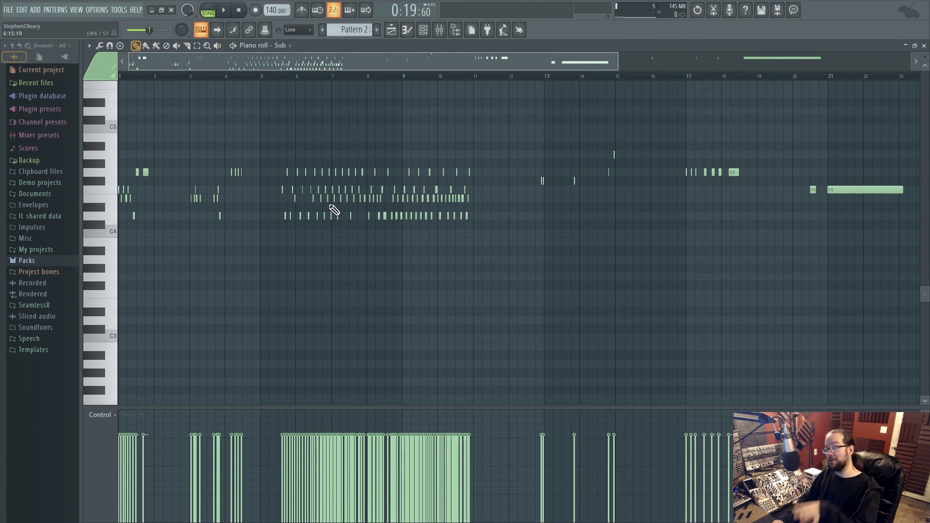
{"action": "left_click", "coordinate": [423, 29]}
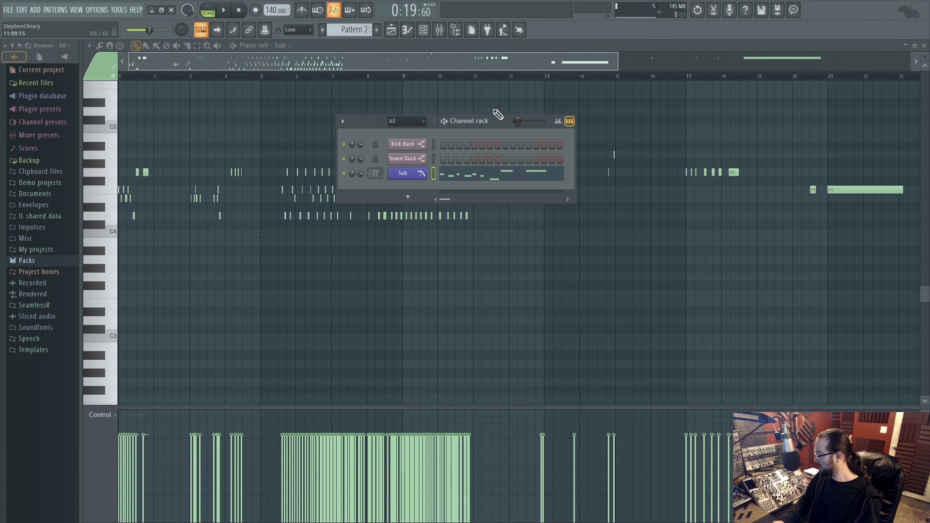
Open File settings and inspect the user data folder browse dialog and the Project tab
{"action": "left_click", "coordinate": [97, 10]}
{"action": "left_click", "coordinate": [110, 31]}
{"action": "left_click", "coordinate": [431, 131]}
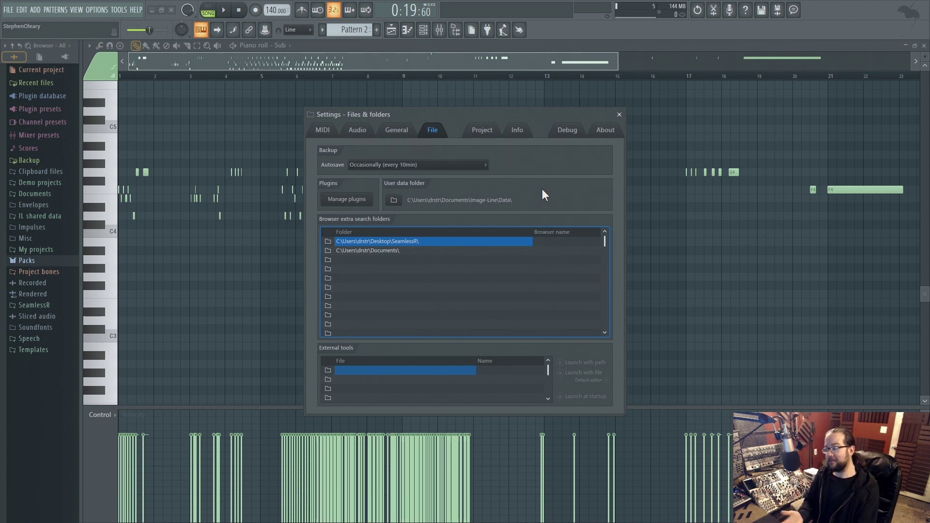
{"action": "left_click", "coordinate": [393, 201]}
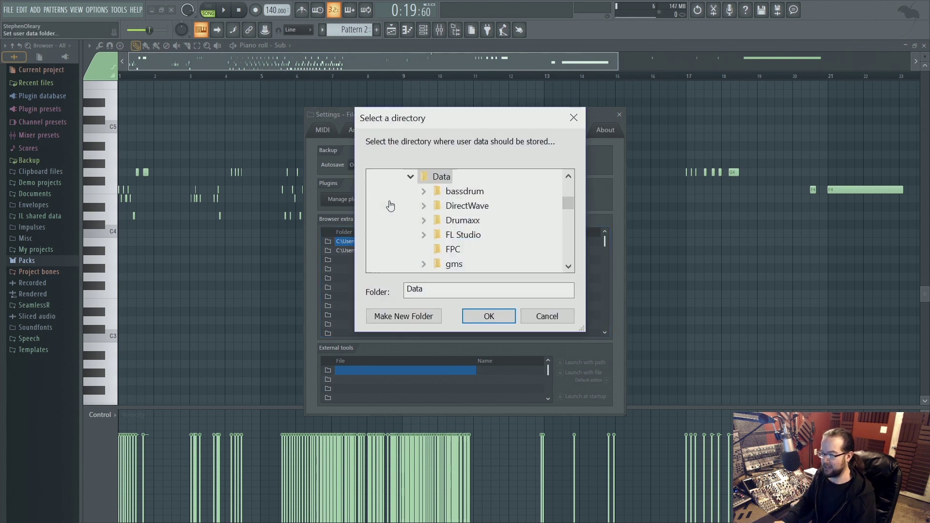
{"action": "left_click", "coordinate": [573, 120]}
{"action": "left_click", "coordinate": [475, 133]}
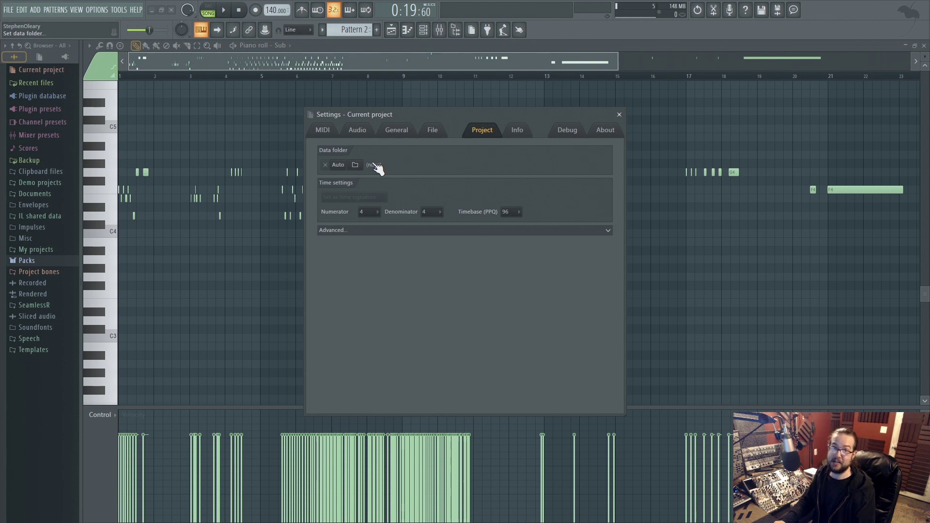
{"action": "left_click", "coordinate": [436, 128]}
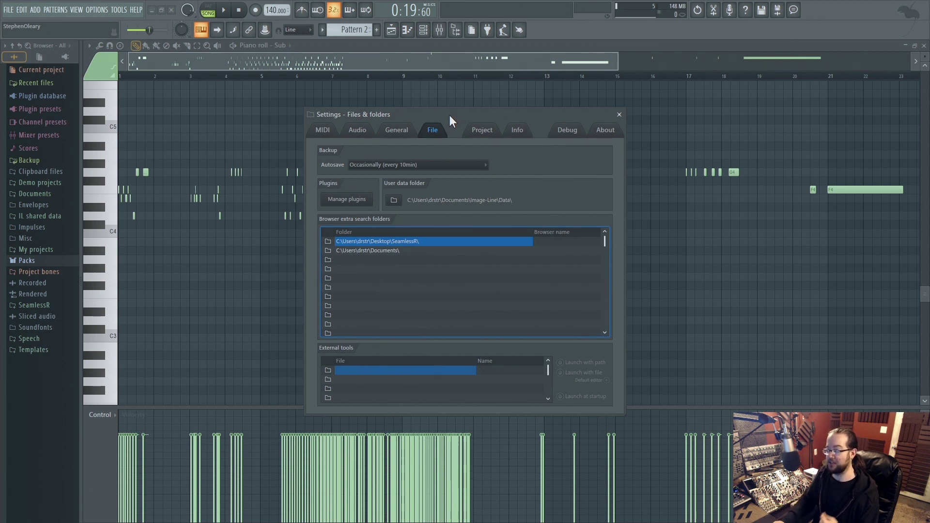
Review the Documents and SeamlessR browser extra search folders
{"action": "left_click", "coordinate": [389, 251]}
{"action": "left_click", "coordinate": [396, 242]}
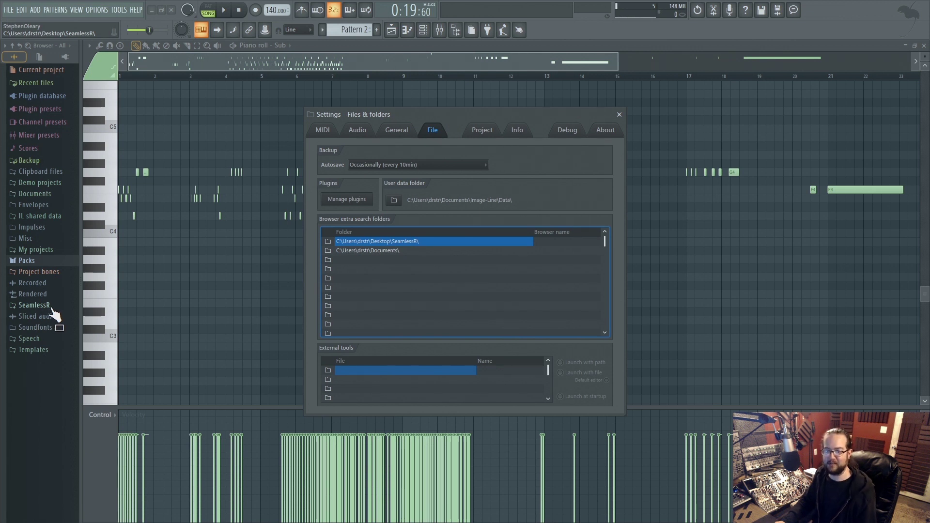
{"action": "left_click_drag", "start_coordinate": [54, 310], "coordinate": [57, 343]}
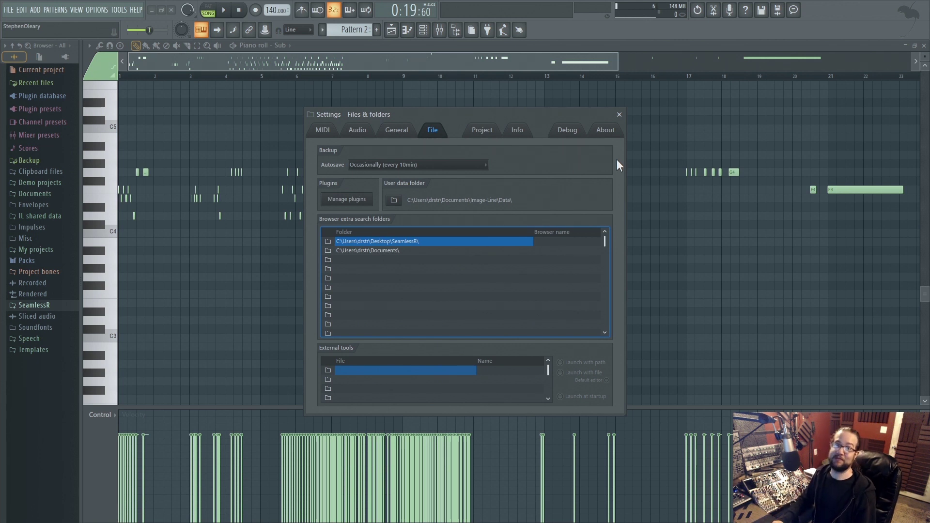
Close Settings, view the About FL Studio information under Help, then return to the Playlist with Pattern 1
{"action": "left_click", "coordinate": [618, 115]}
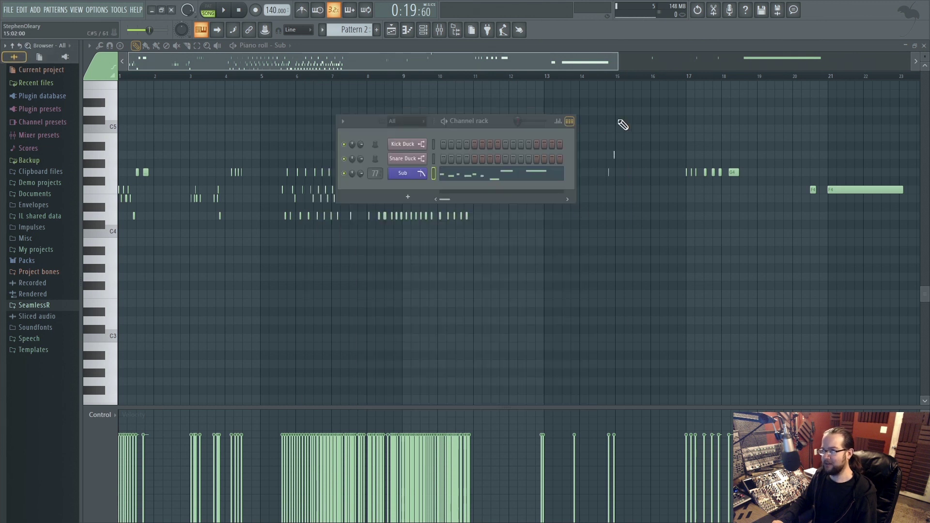
{"action": "left_click", "coordinate": [117, 9]}
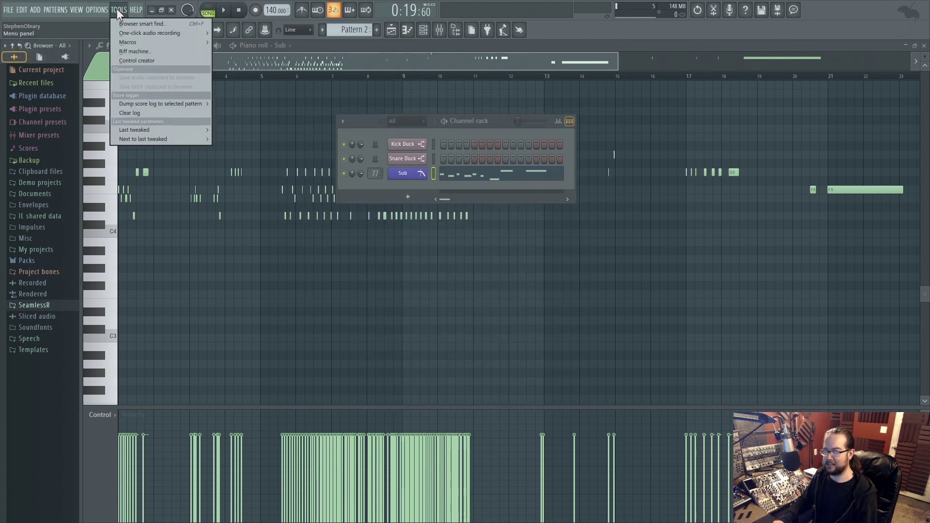
{"action": "left_click", "coordinate": [117, 10]}
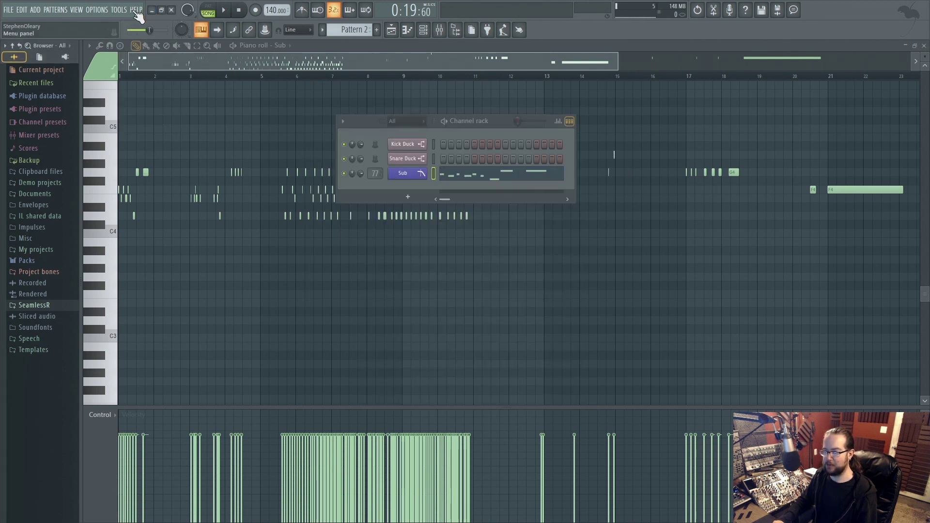
{"action": "left_click", "coordinate": [132, 10]}
{"action": "left_click", "coordinate": [145, 144]}
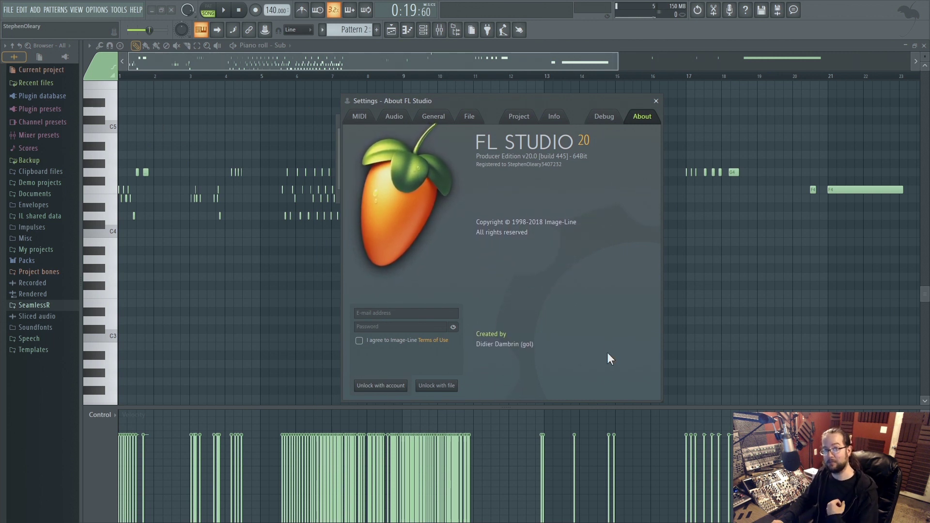
{"action": "left_click", "coordinate": [656, 100]}
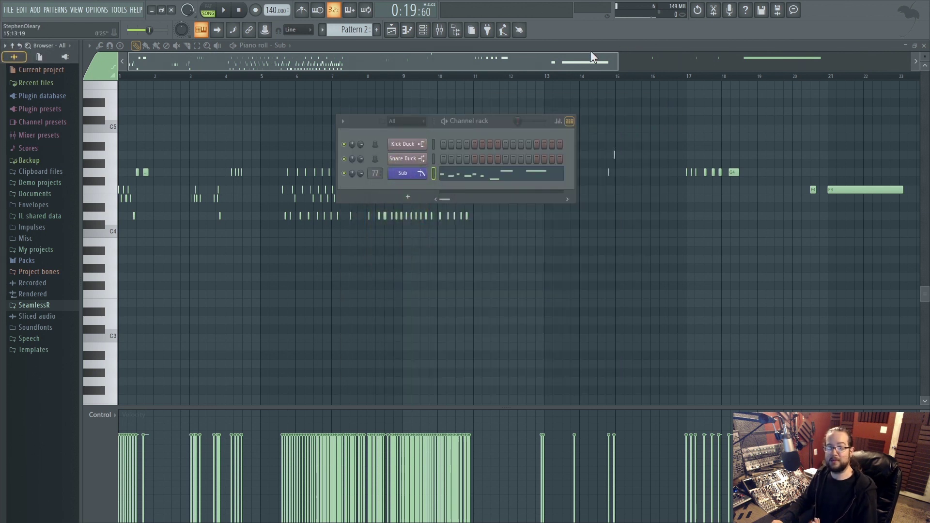
{"action": "left_click", "coordinate": [391, 30]}
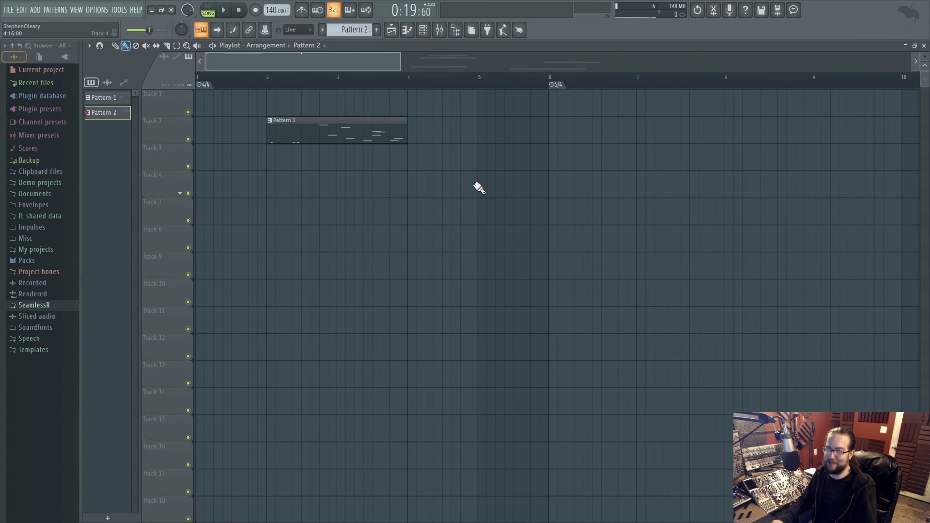